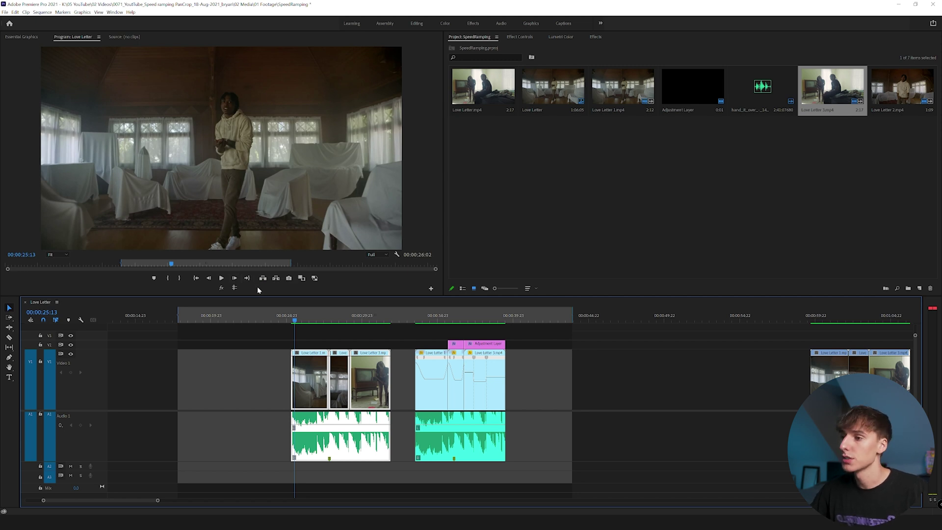
Play the original edit and the speed-ramped version from their starts to compare them.
click(291, 321)
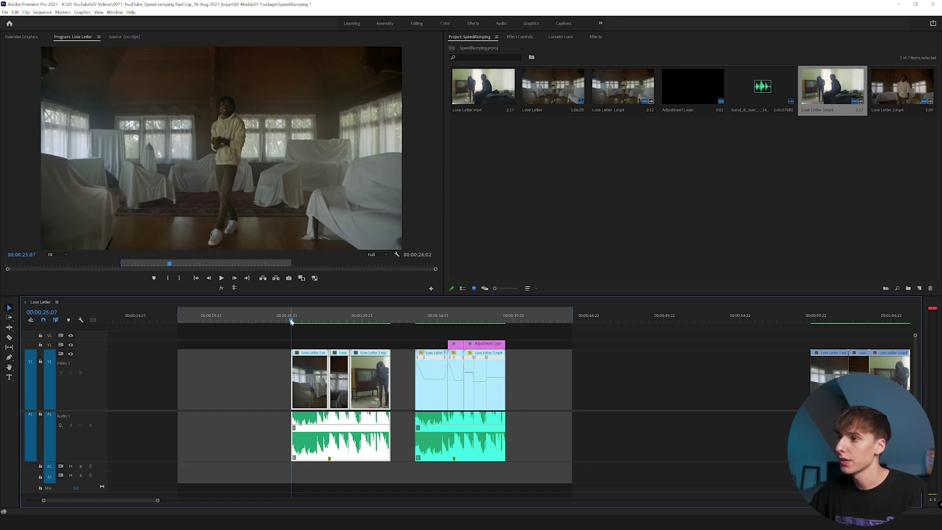
key(space)
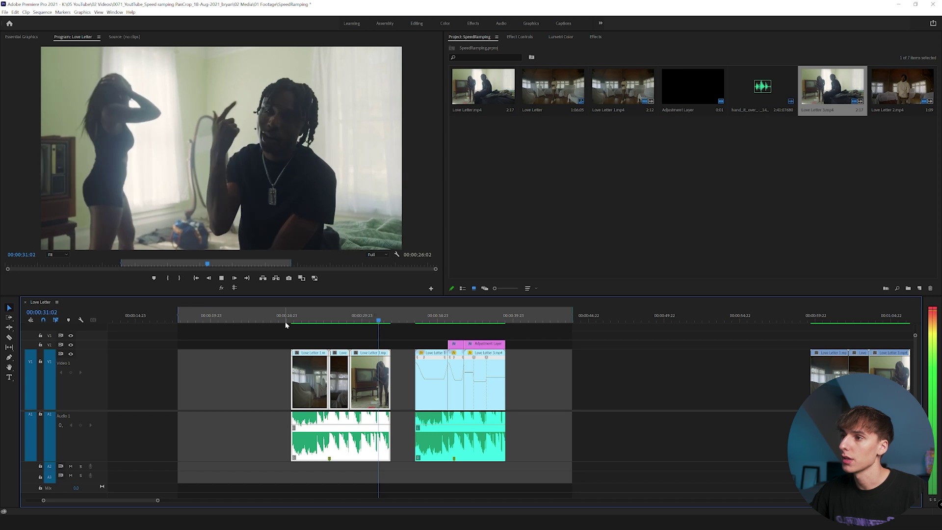
click(416, 318)
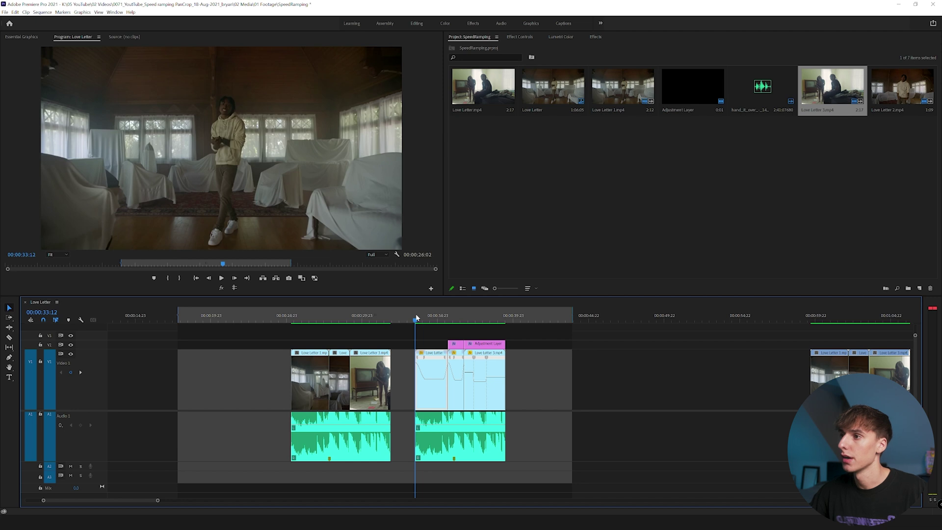
key(space)
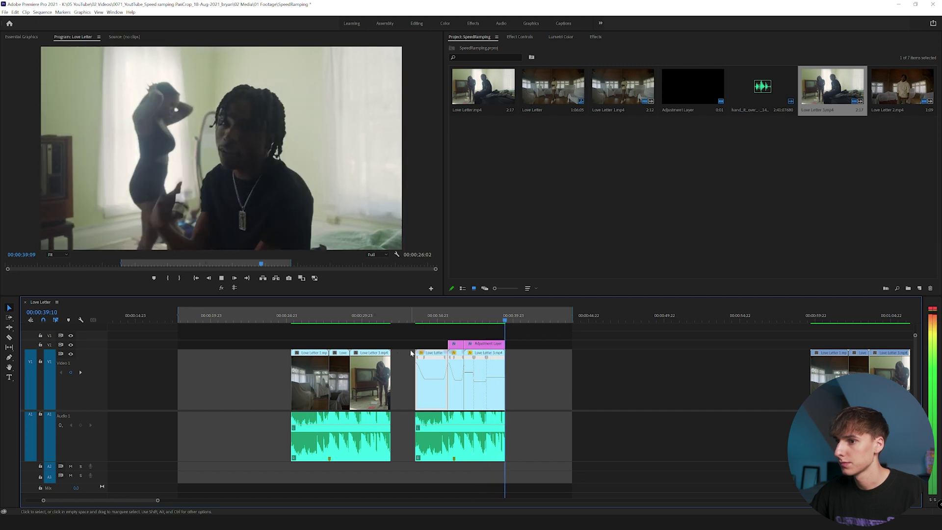
click(422, 317)
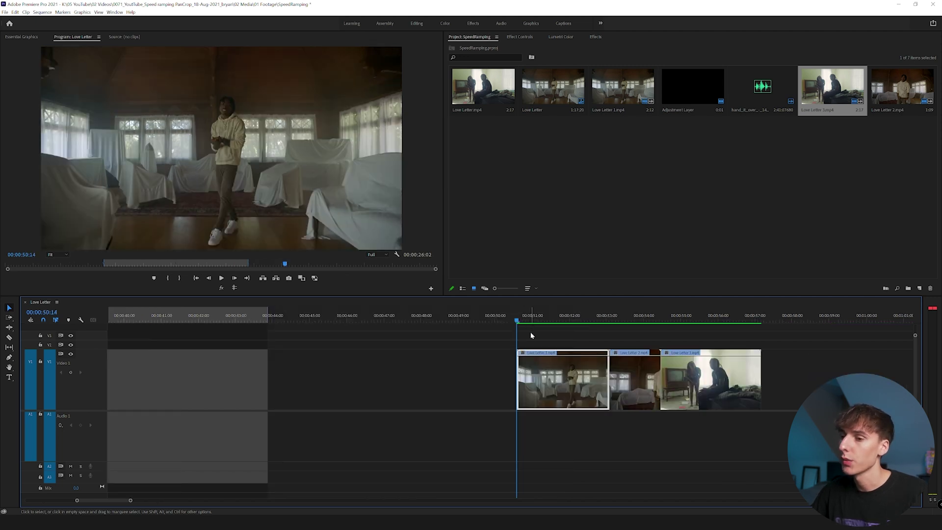
Move the first clip of the three-clip group earlier to start at 00:00:48:02 and set its time interpolation to Optical Flow.
drag(535, 357, 441, 357)
click(459, 319)
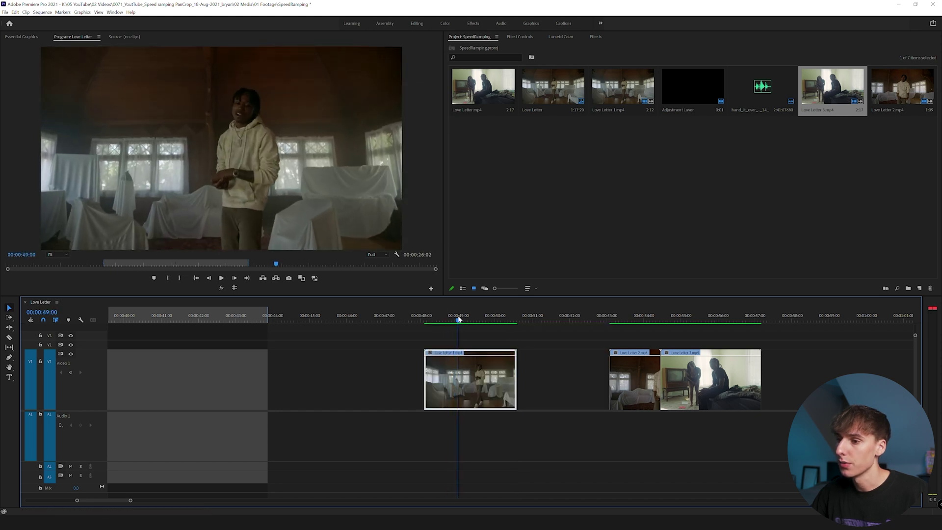
right_click(443, 363)
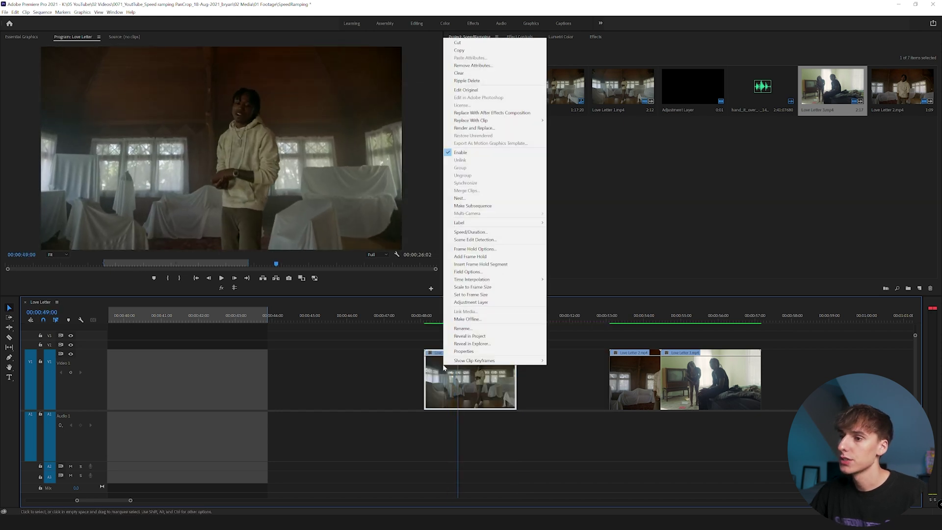
click(474, 234)
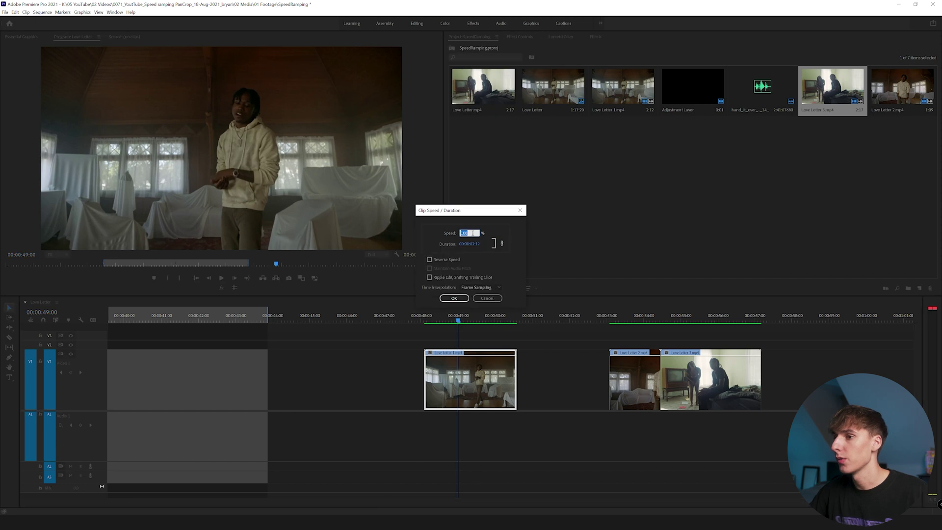
click(473, 288)
click(472, 313)
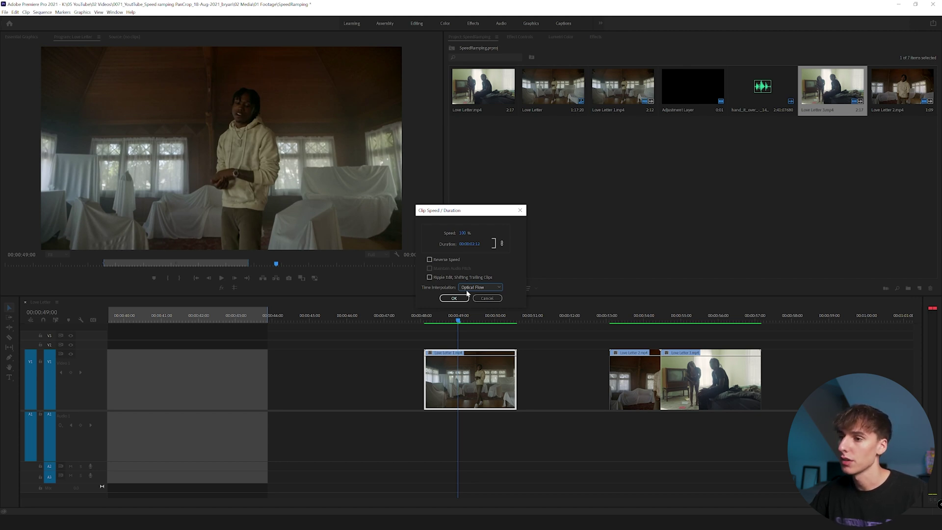
Try other values for the clip's speed, and set it back to 100%.
click(463, 234)
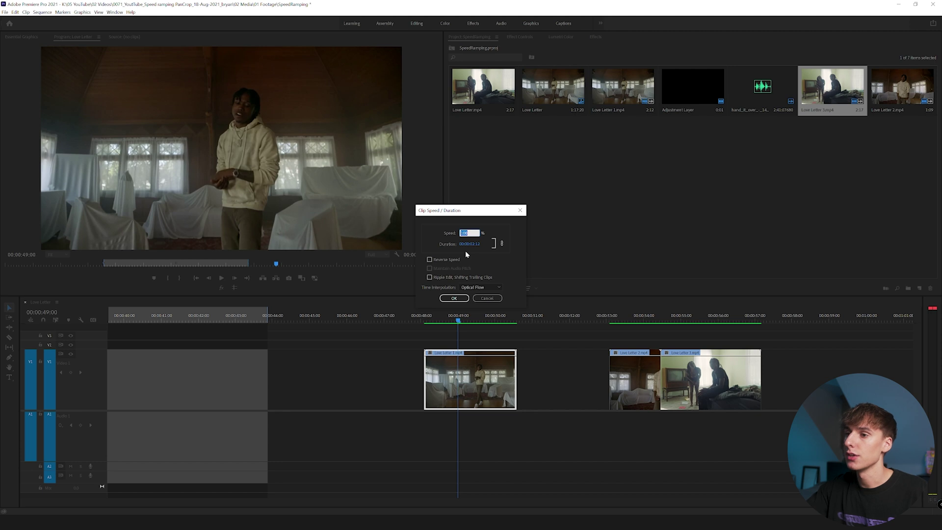
text(2)
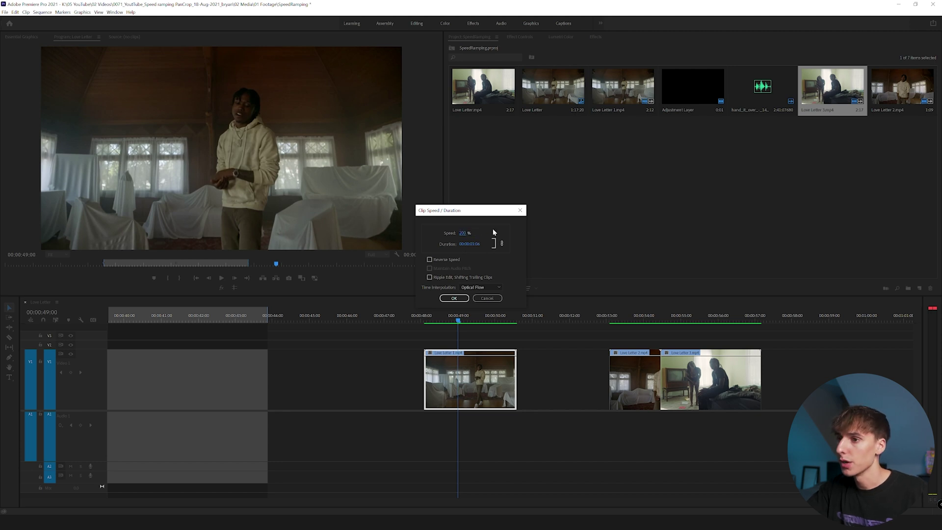
click(463, 234)
text(50)
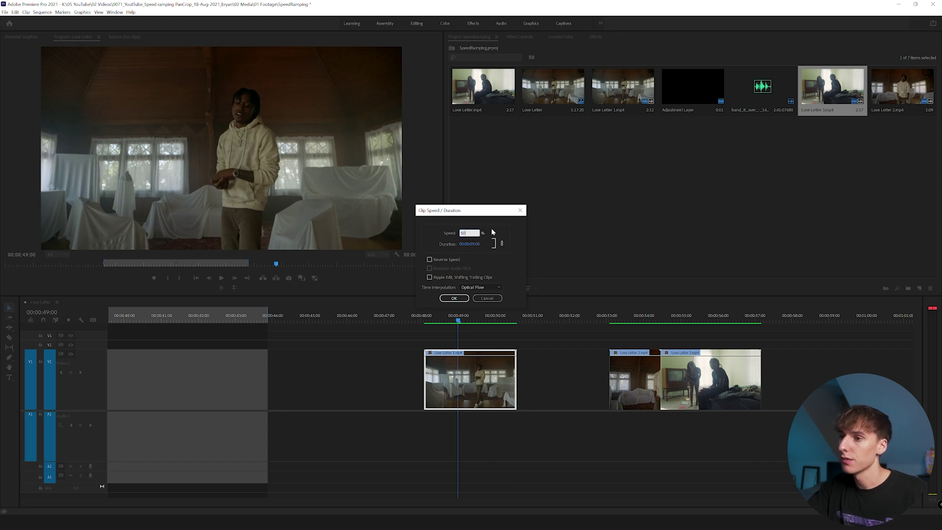
click(493, 232)
click(463, 233)
text(100)
key(Return)
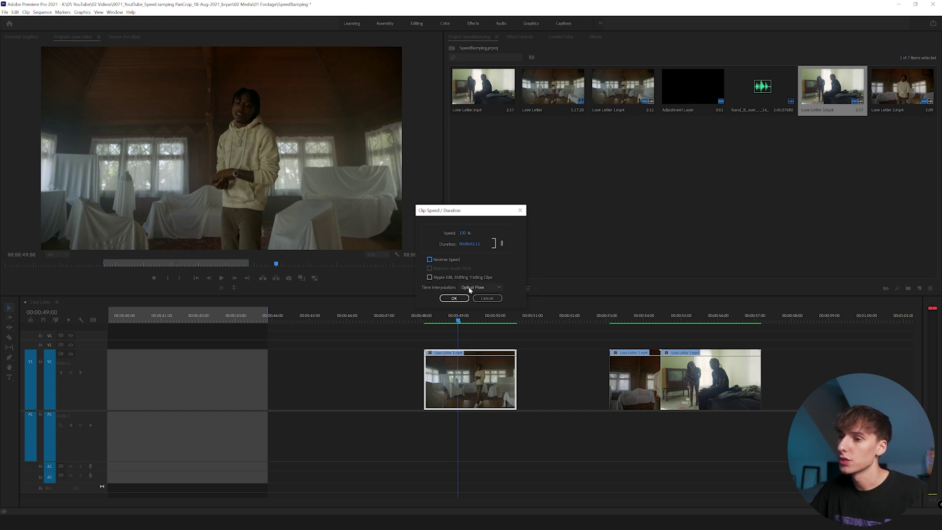
Apply the clip's speed settings and display its Time Remapping speed line on the timeline.
click(453, 298)
mouse_move(96, 349)
mouse_down()
mouse_move(95, 406)
mouse_move(82, 384)
mouse_move(87, 355)
mouse_up()
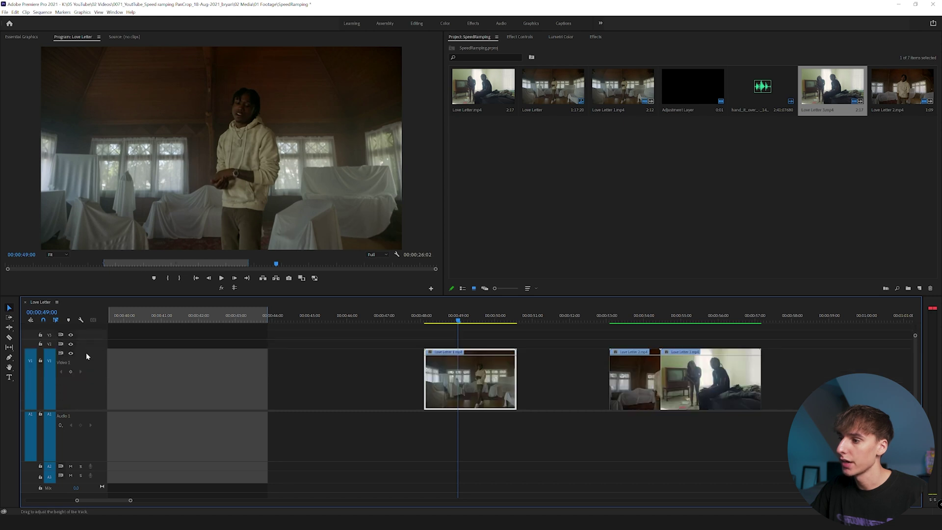
click(430, 353)
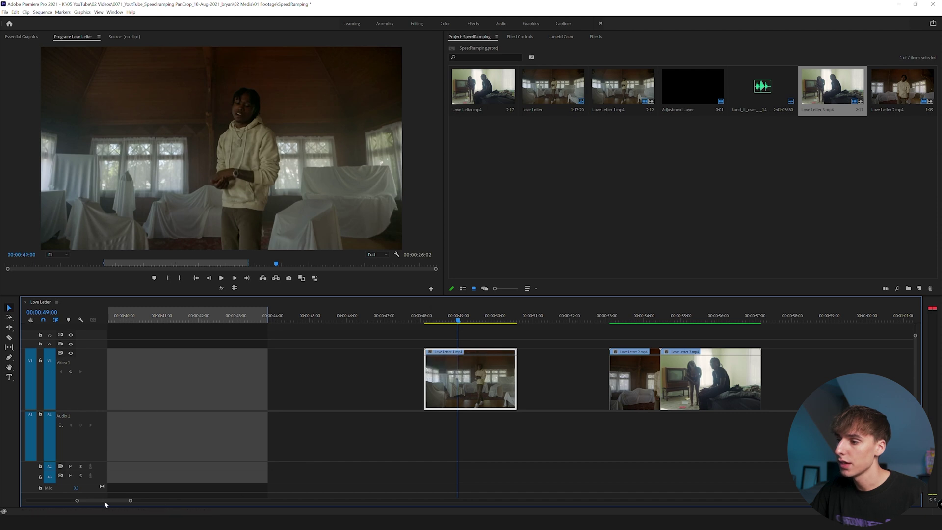
drag(130, 501, 95, 501)
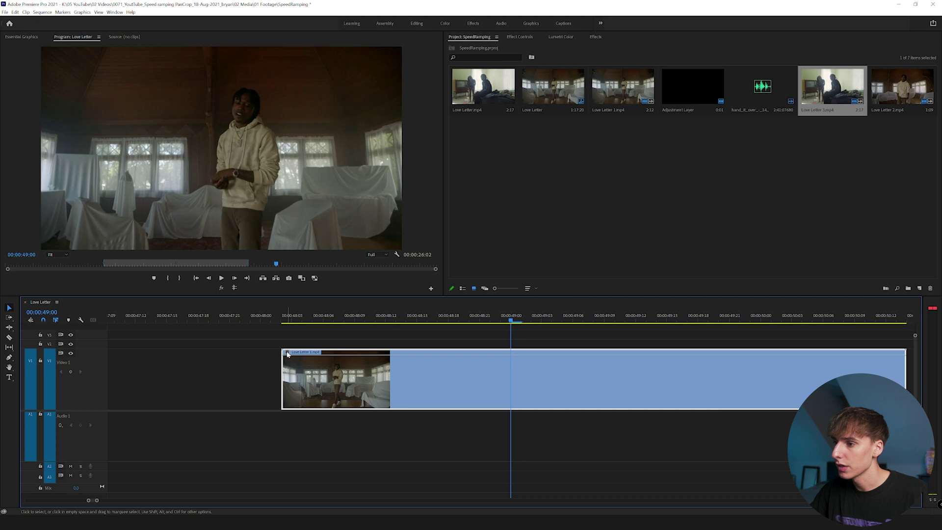
drag(97, 500, 124, 500)
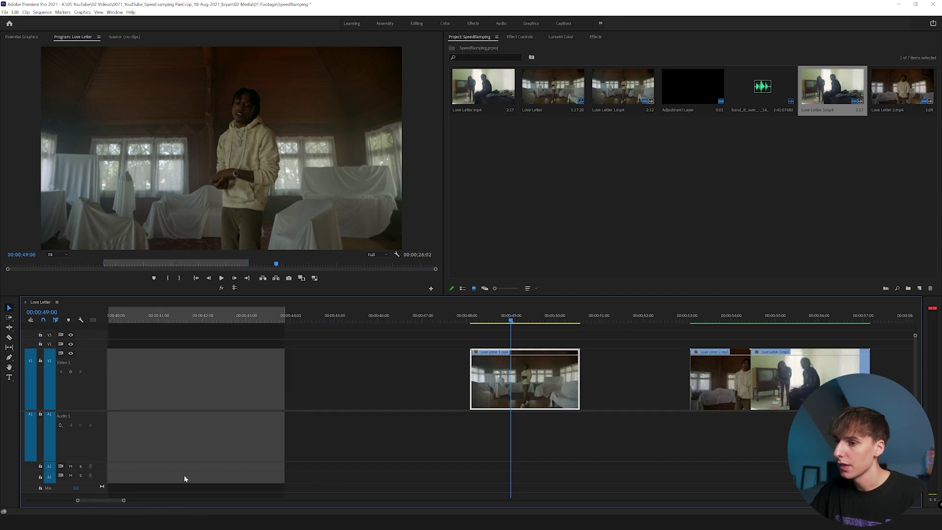
click(476, 353)
mouse_move(486, 376)
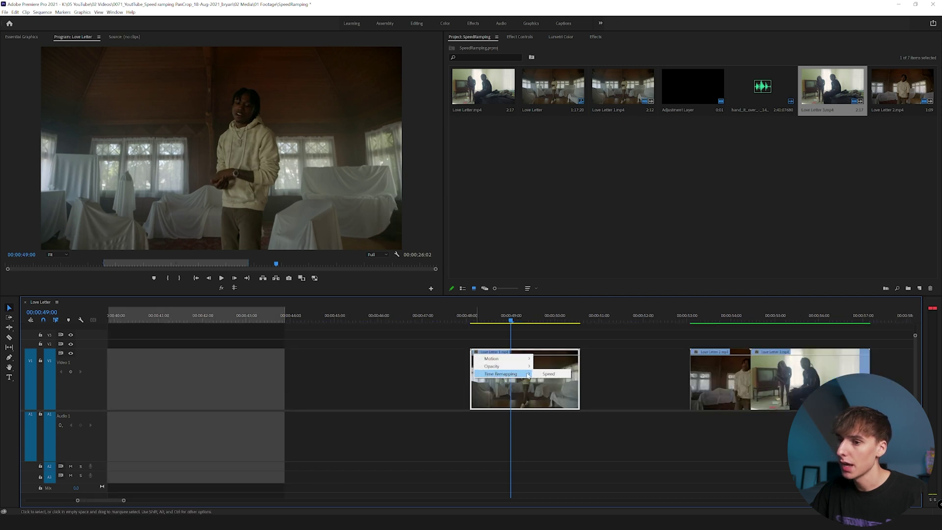
click(546, 373)
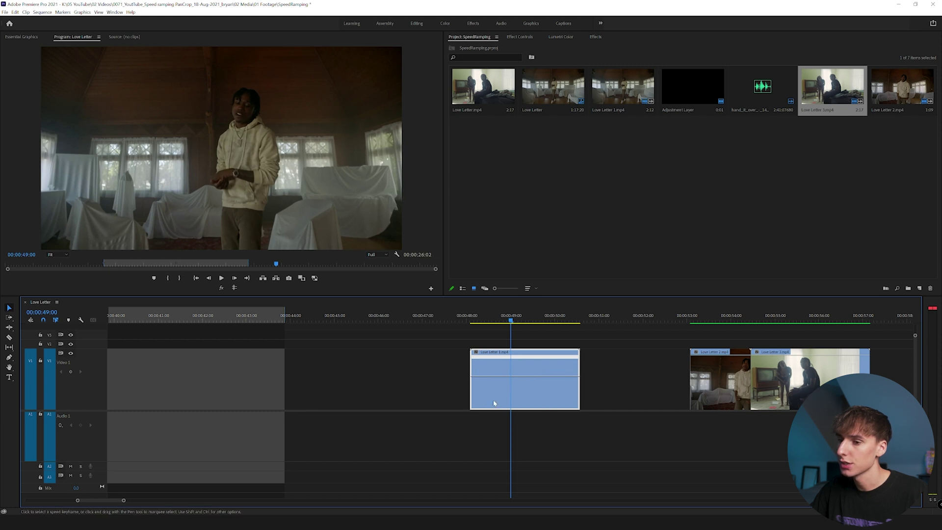
Try raising the whole clip's speed to 200% and lowering it to 80% with its speed line, and undo the changes.
drag(102, 501, 108, 501)
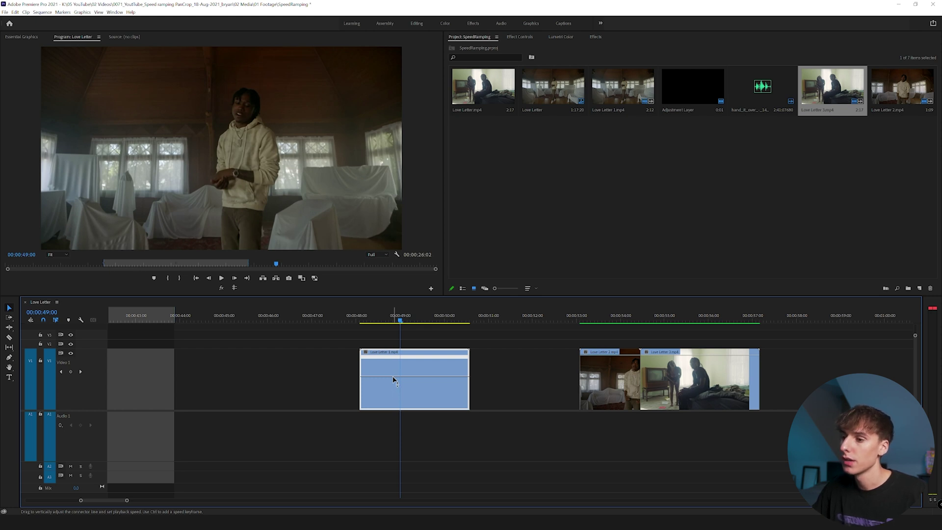
drag(393, 377, 394, 362)
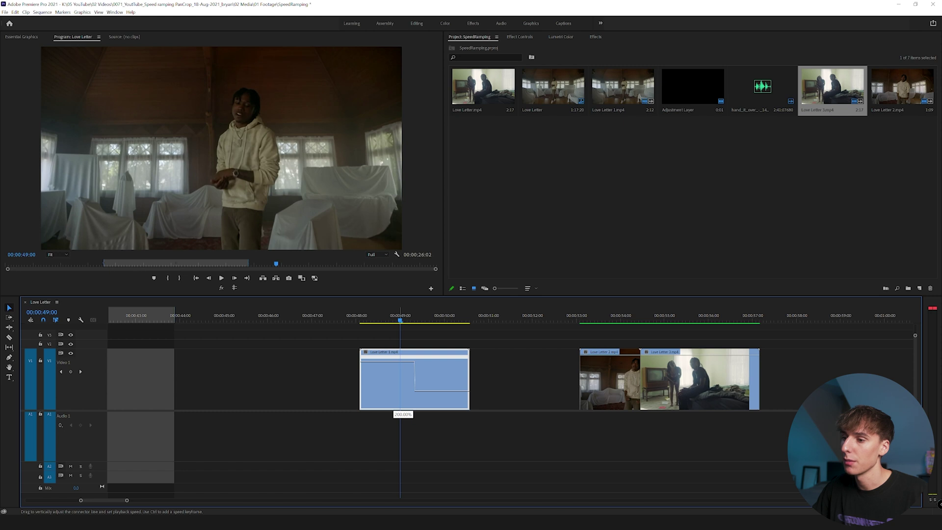
drag(394, 362, 394, 342)
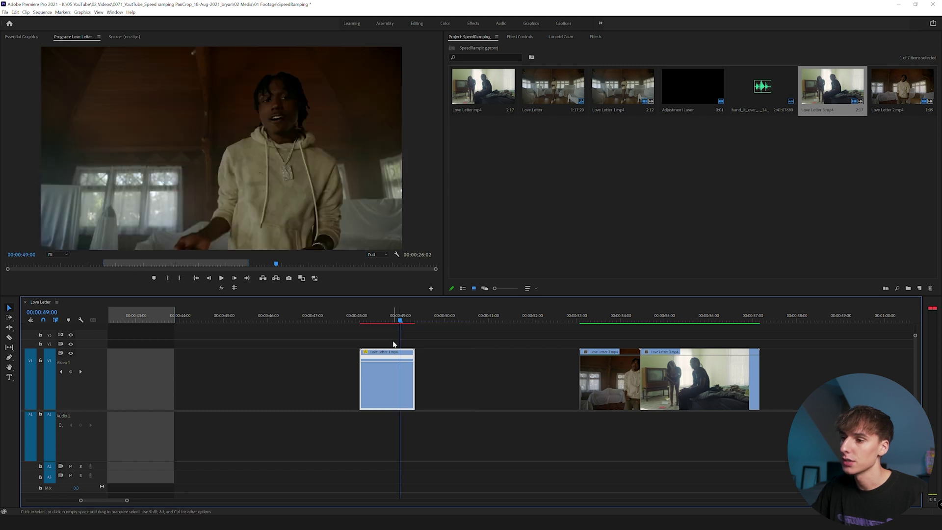
key(ctrl+z)
mouse_move(399, 379)
mouse_down()
mouse_move(400, 400)
mouse_move(400, 392)
mouse_up()
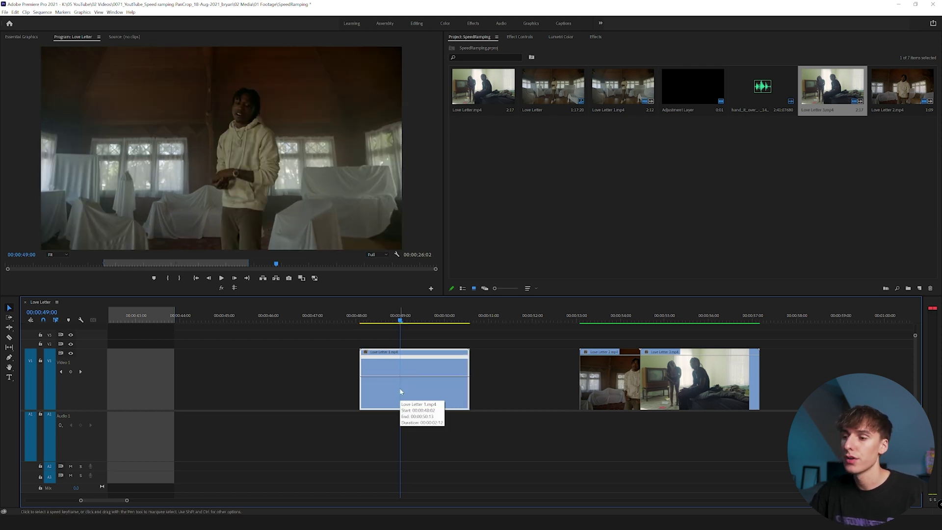
drag(400, 377, 401, 379)
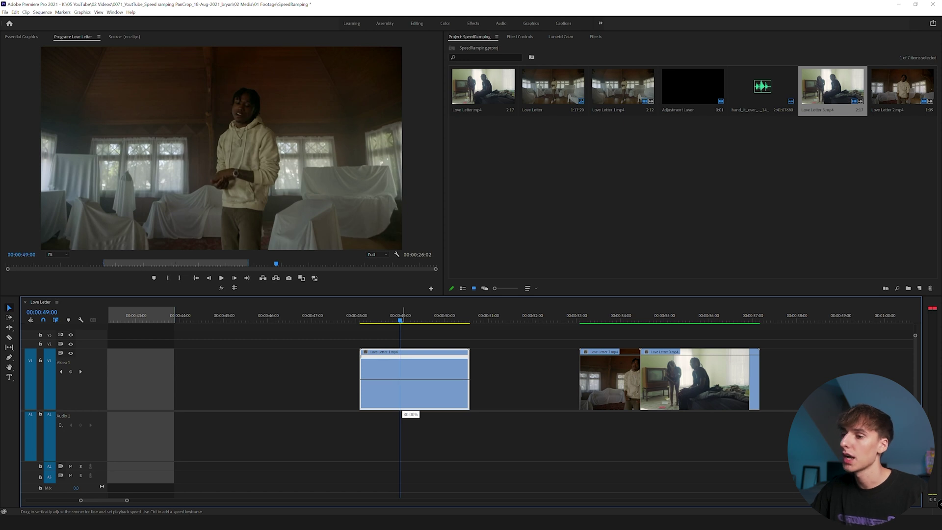
drag(401, 380, 402, 359)
key(ctrl+z)
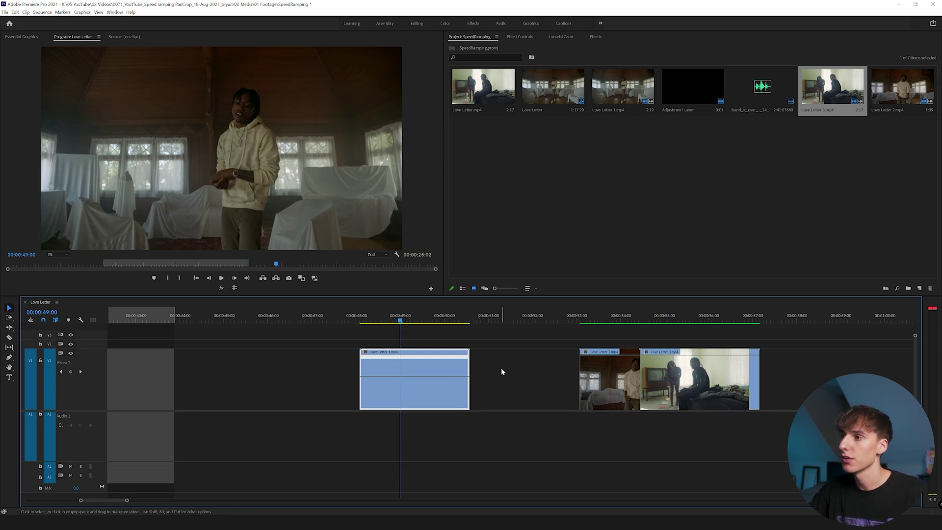
Find the point where the ramp should end and add a speed keyframe to the clip at 00:00:49:02.
click(373, 318)
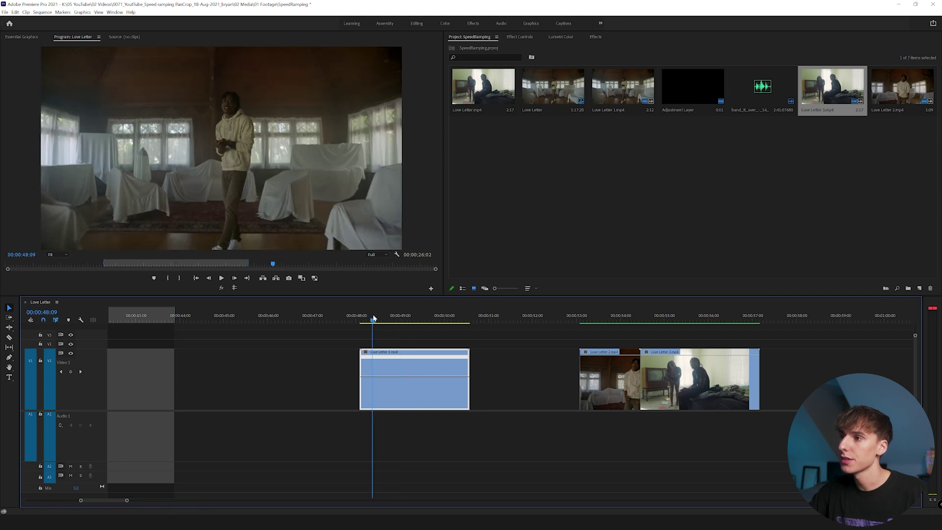
drag(373, 318, 407, 329)
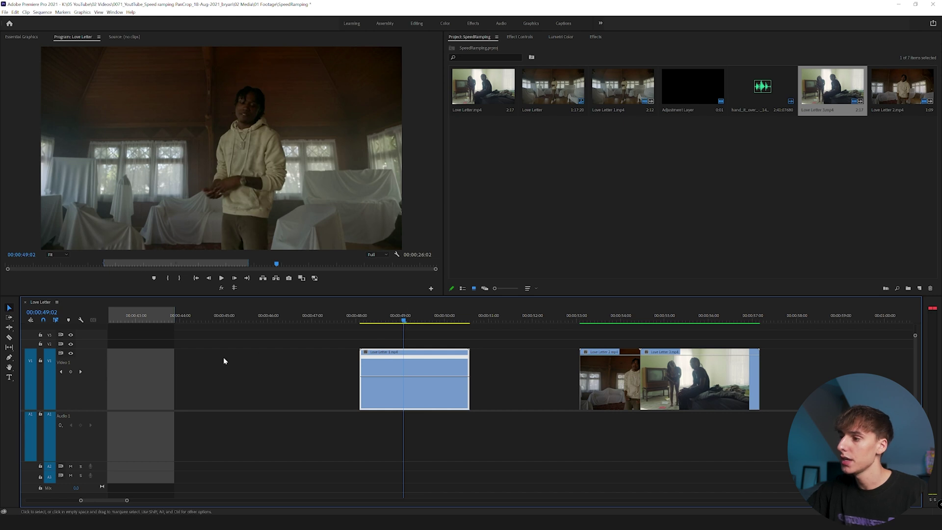
click(9, 357)
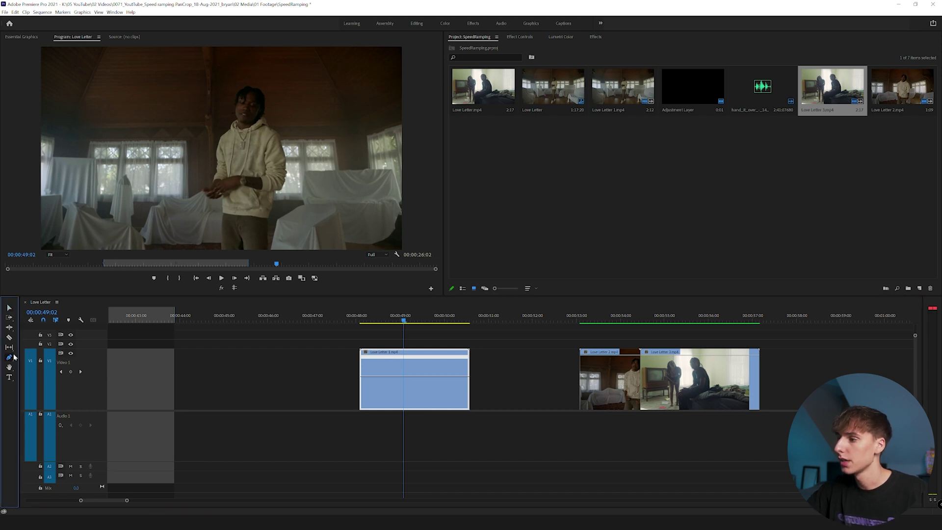
click(406, 380)
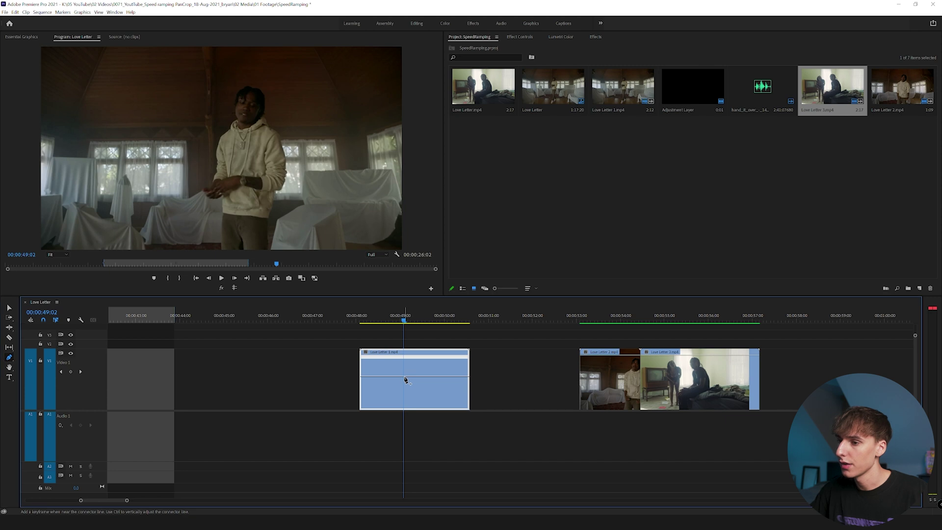
key(v)
ctrl+click(406, 377)
Speed up the section before the keyframe and split the keyframe to form a gradual slowdown from the clip's start.
key(=)
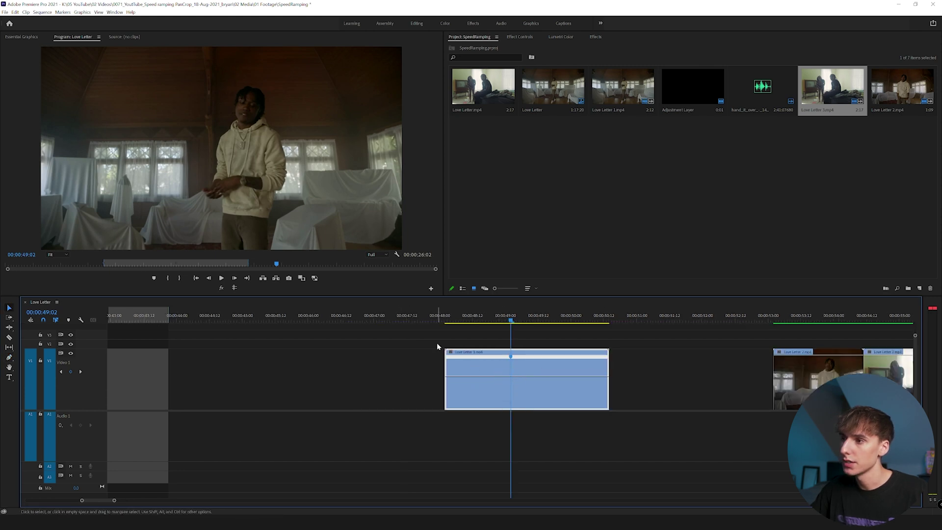
drag(461, 375, 462, 362)
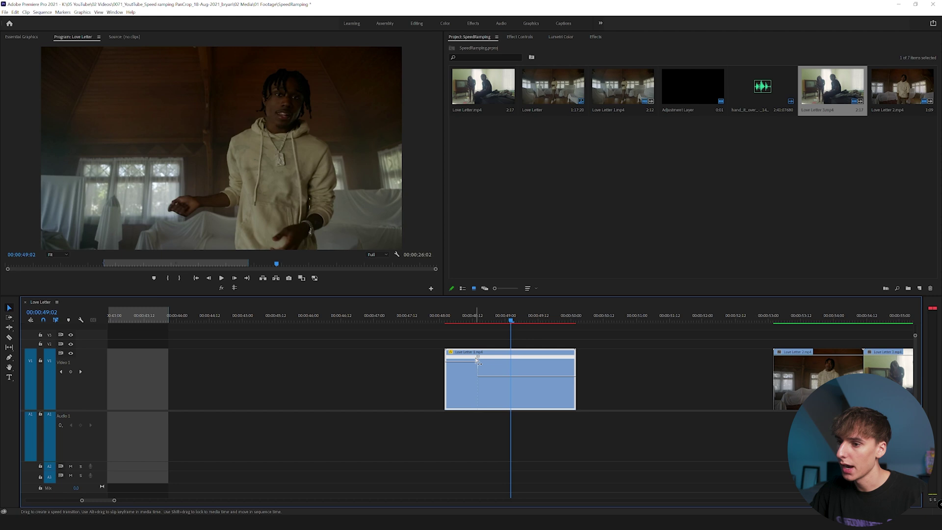
drag(477, 361, 439, 357)
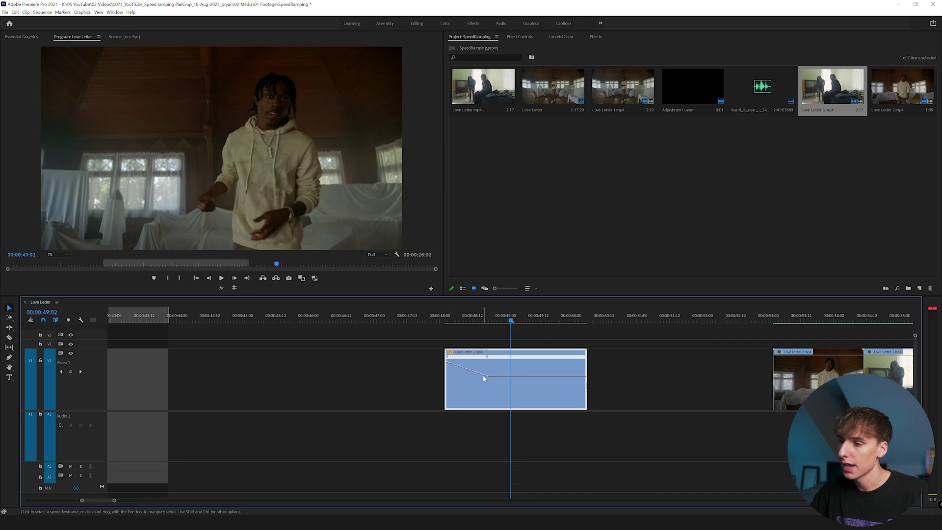
key(ctrl+z)
drag(446, 318, 462, 320)
drag(470, 320, 500, 319)
drag(480, 359, 444, 359)
drag(447, 320, 487, 322)
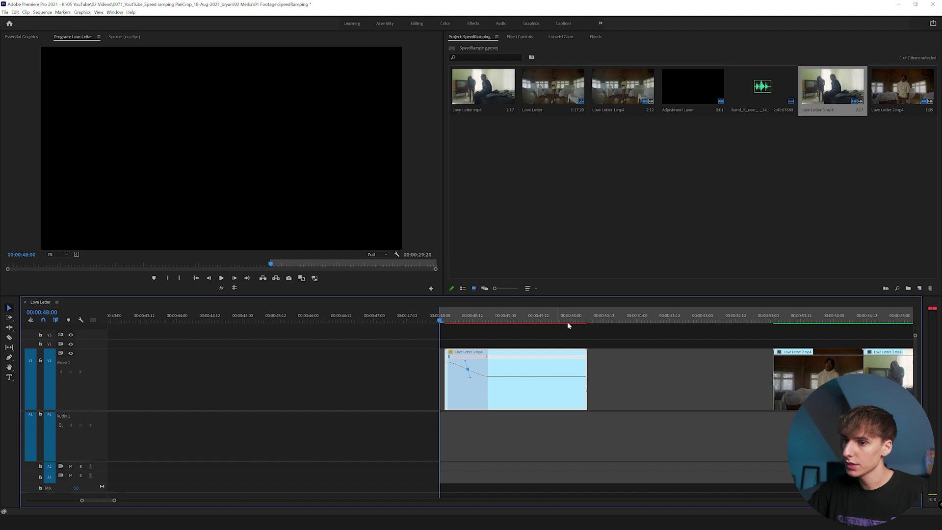
Mark a range from the clip's start to just past its end, and smooth the speed ramp with its Bezier handle.
click(593, 319)
key(o)
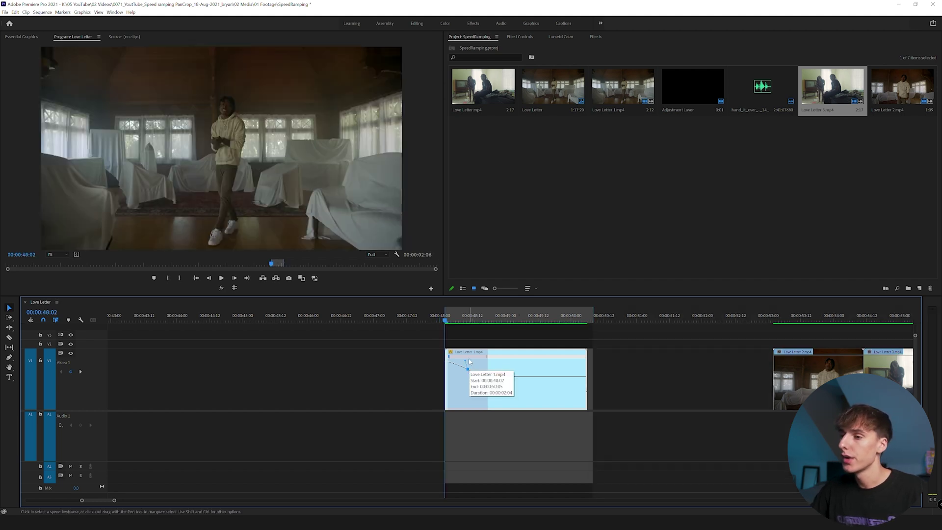
click(468, 362)
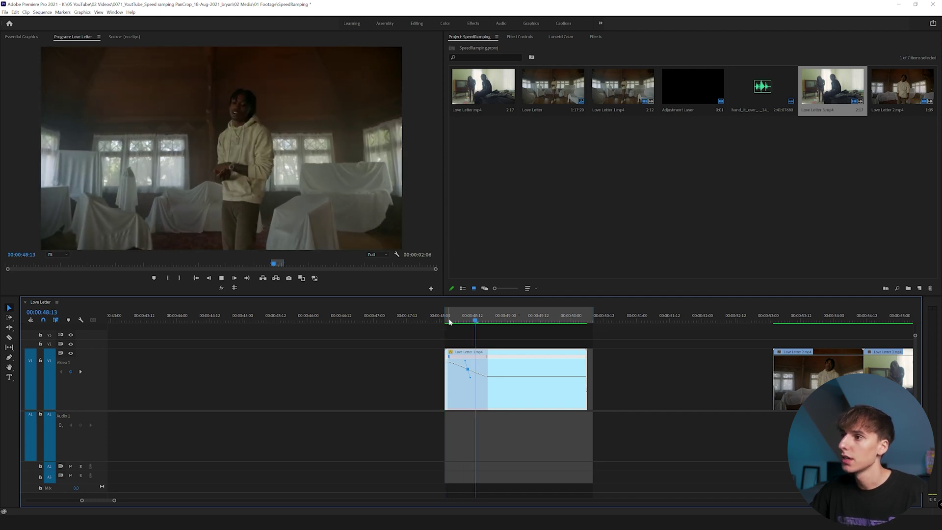
Lower the speed of the clip's section after the opening ramp to 80%.
key(Up)
drag(449, 322, 489, 322)
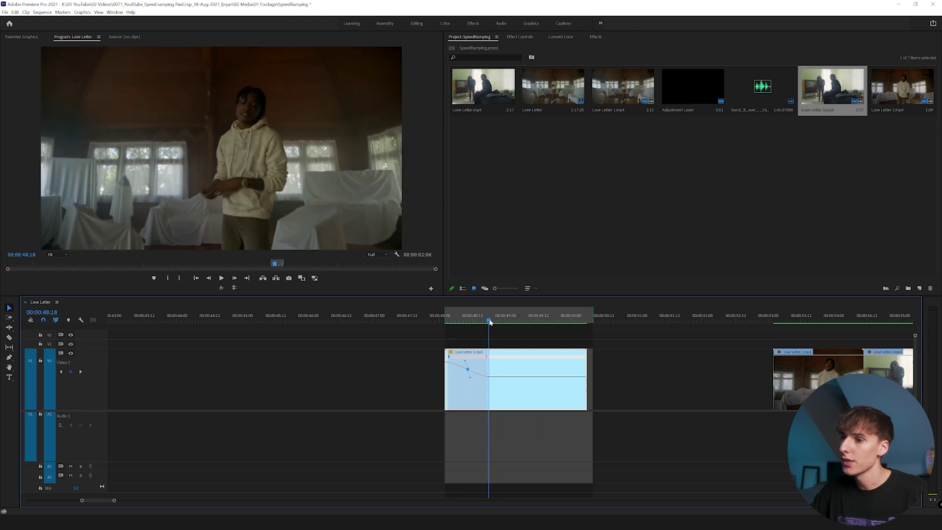
drag(501, 376, 502, 379)
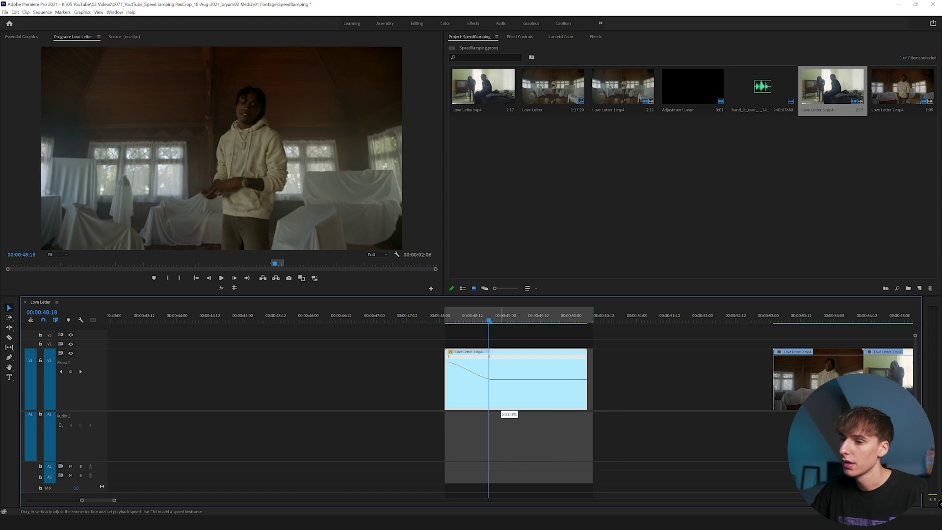
drag(501, 379, 502, 379)
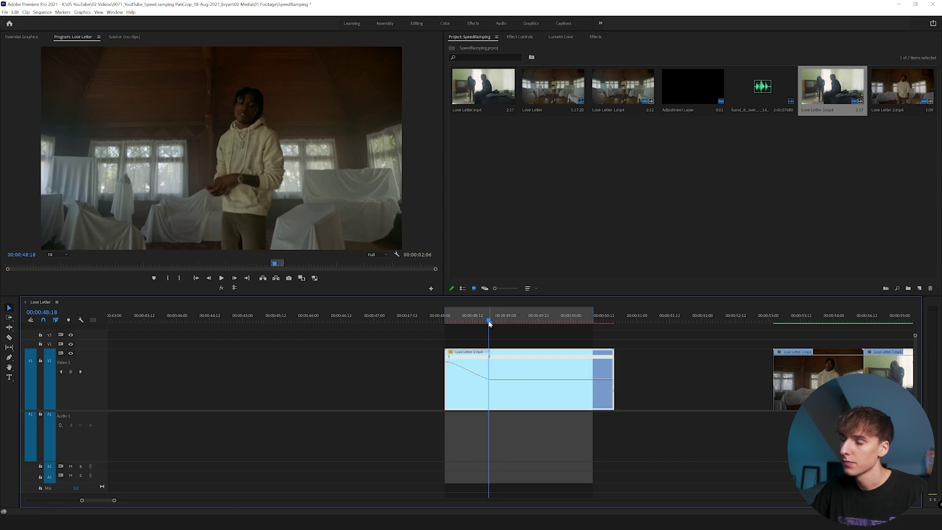
Add a speed keyframe at 00:00:49:23 and ramp the clip's ending smoothly up to about 202%.
drag(491, 321, 569, 327)
key(p)
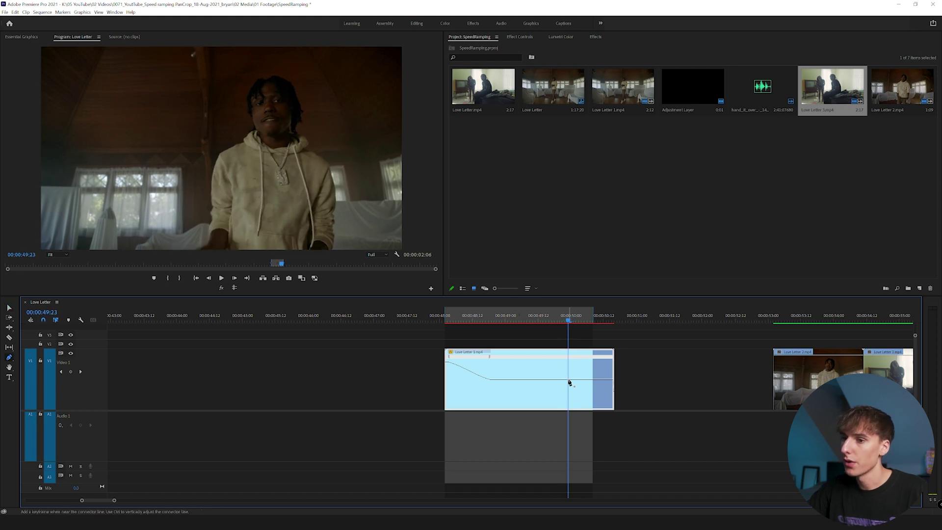
drag(578, 383, 578, 378)
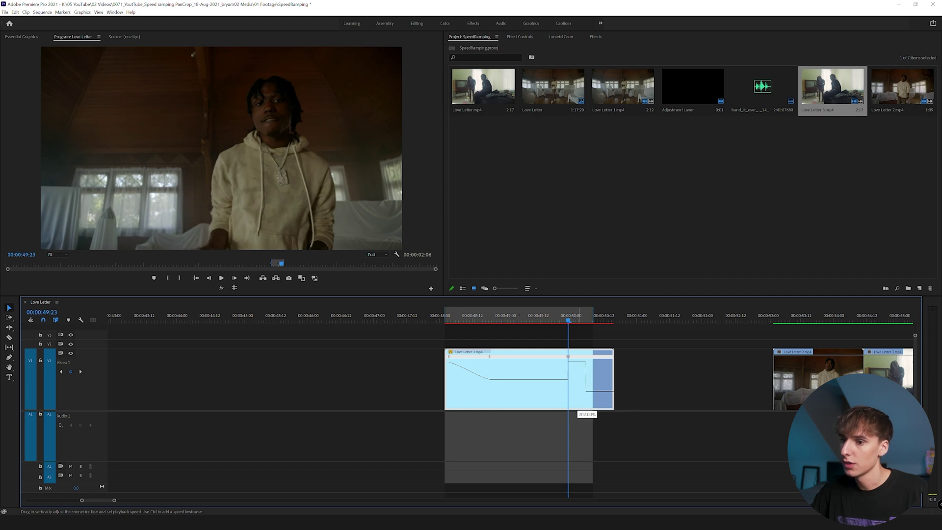
drag(578, 363, 588, 363)
click(592, 359)
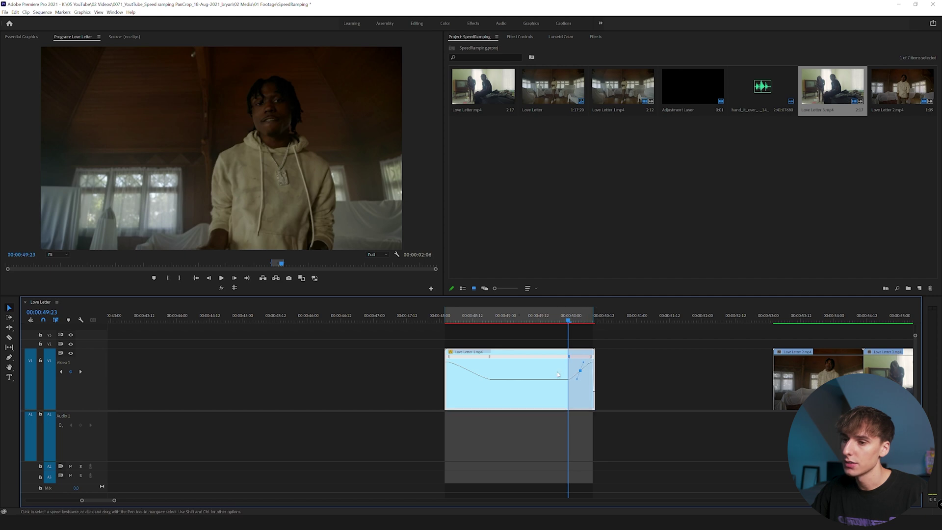
Extend the marked range further past the clip and trim the clip's end back to the finish of its speed-up ramp.
scroll(387, 432, down, 2)
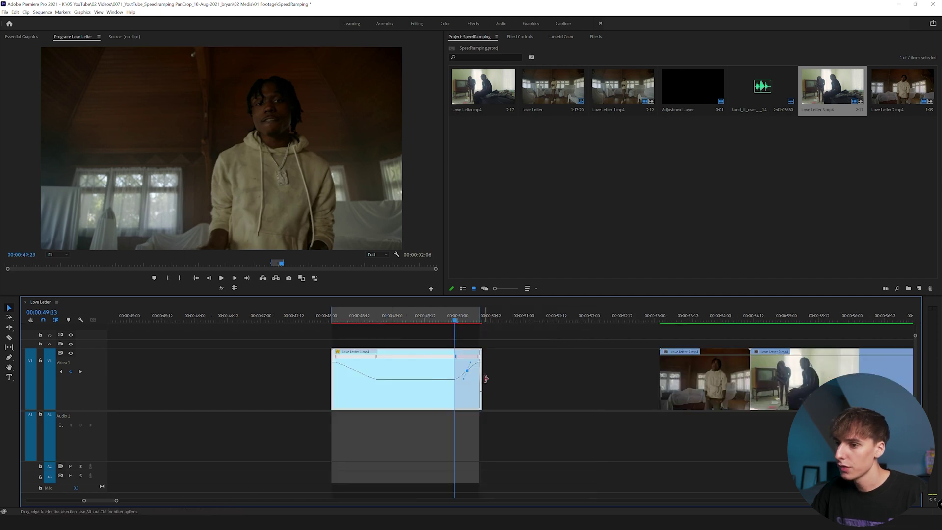
click(489, 376)
drag(481, 317, 523, 318)
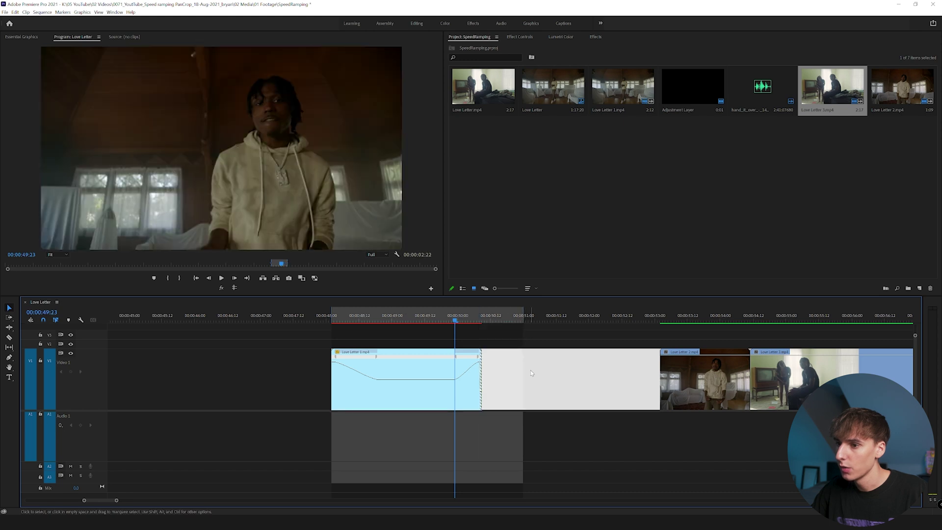
click(532, 374)
drag(480, 379, 479, 380)
click(480, 319)
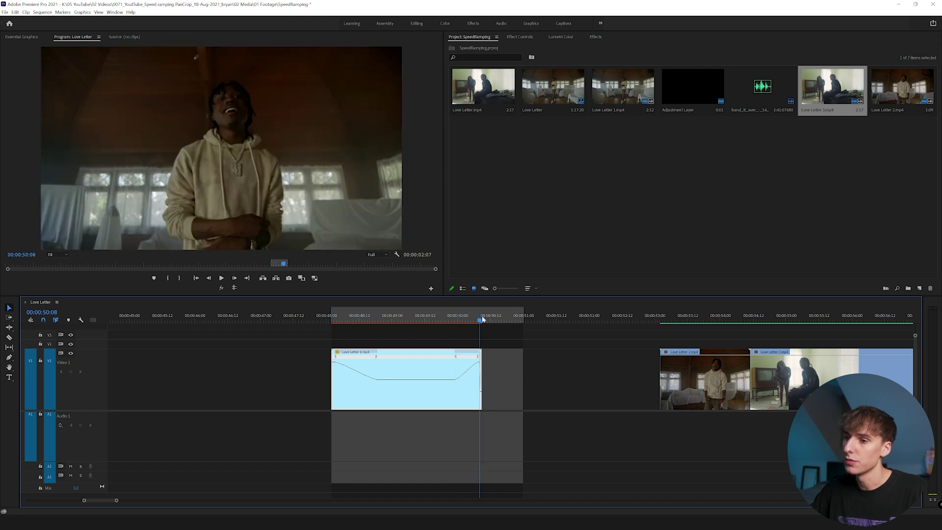
drag(480, 363, 481, 362)
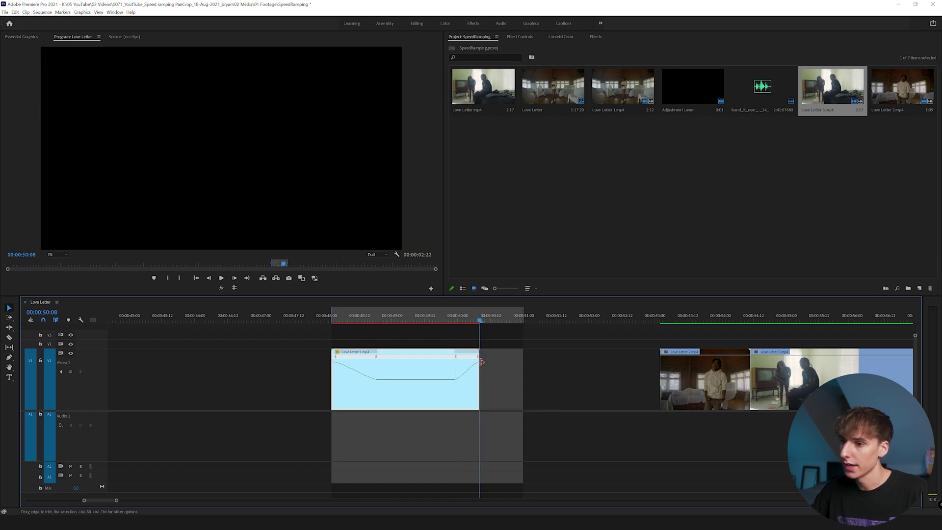
click(479, 320)
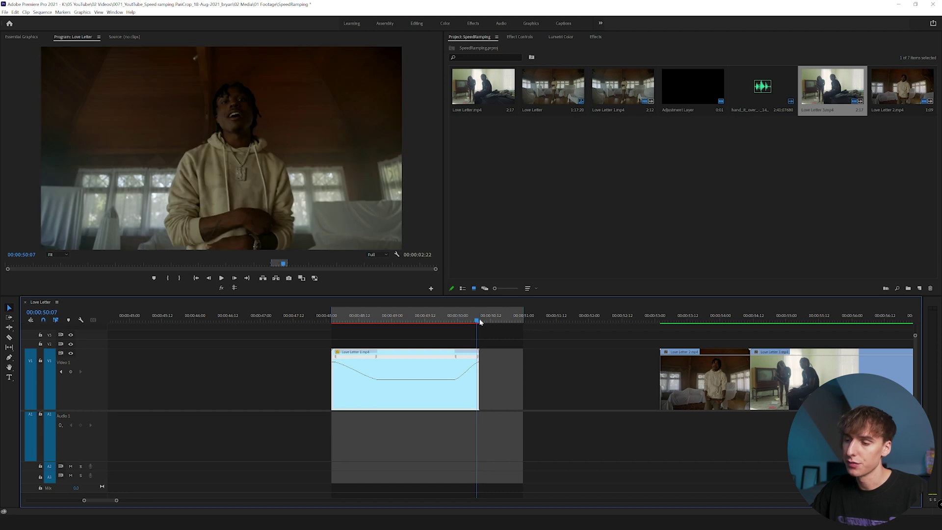
Play the ramped clip from its start to check both speed changes.
click(332, 321)
key(space)
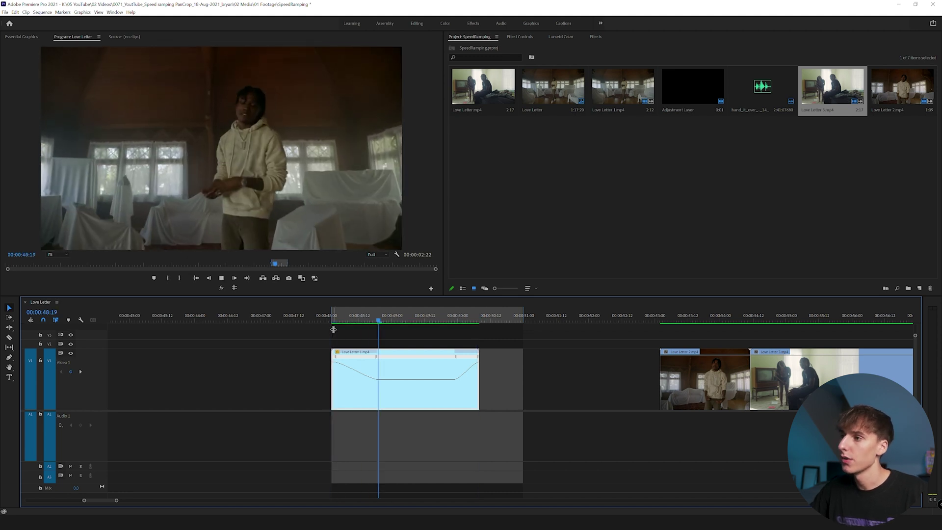
click(461, 318)
Move the following clip directly against the ramped clip's end and set its time interpolation to Optical Flow.
drag(685, 375, 505, 378)
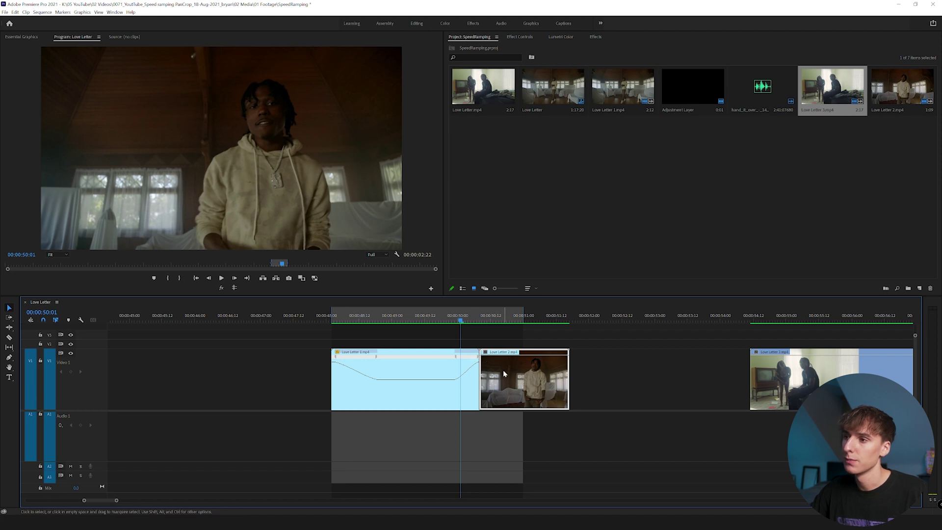
right_click(504, 374)
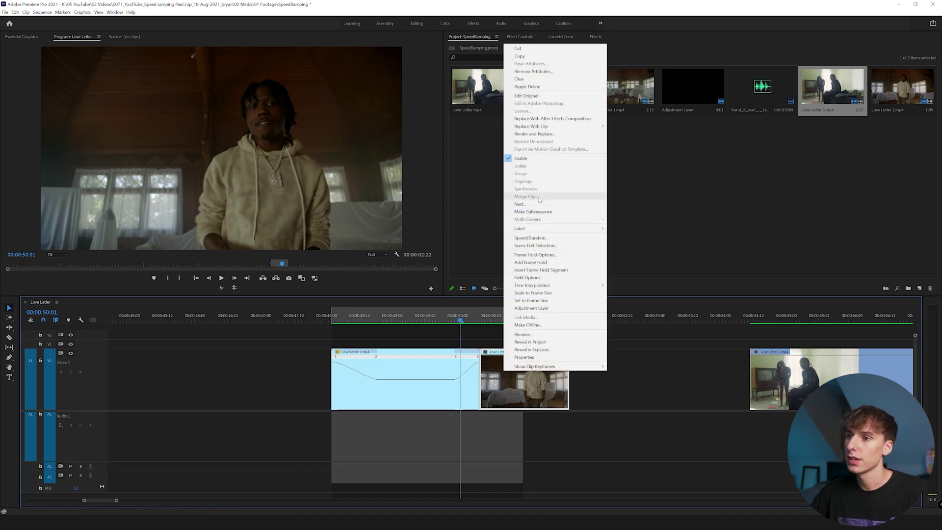
click(531, 238)
click(460, 287)
click(461, 309)
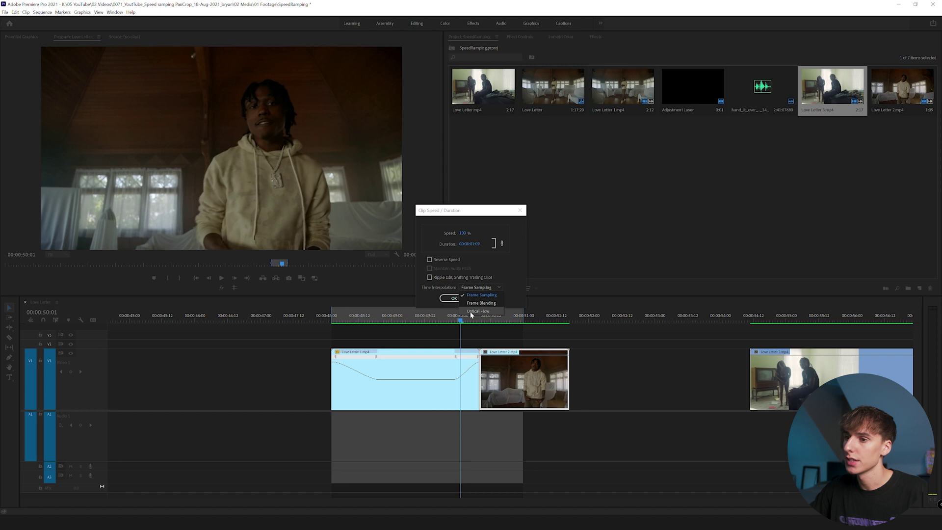
click(454, 298)
Show the second clip's time-remapping speed line and add a speed keyframe at 00:00:50:22.
click(485, 352)
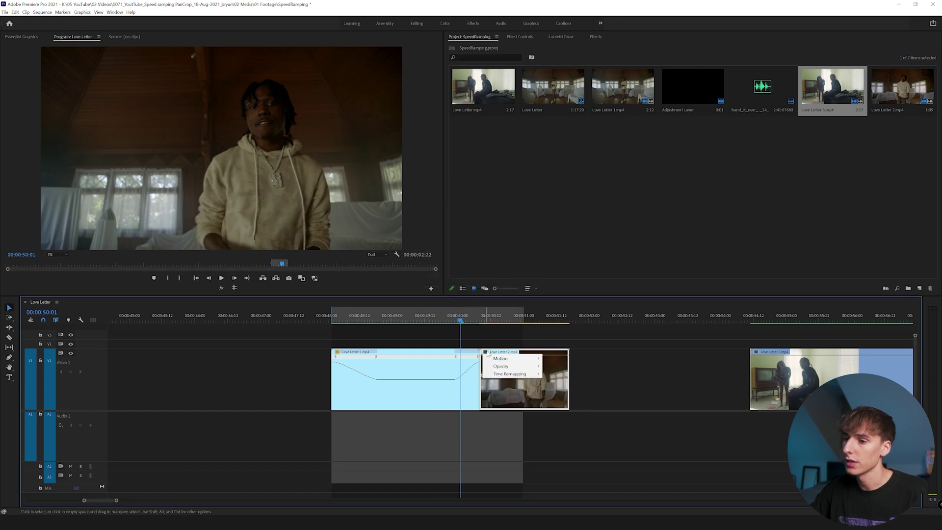
mouse_move(515, 374)
click(554, 375)
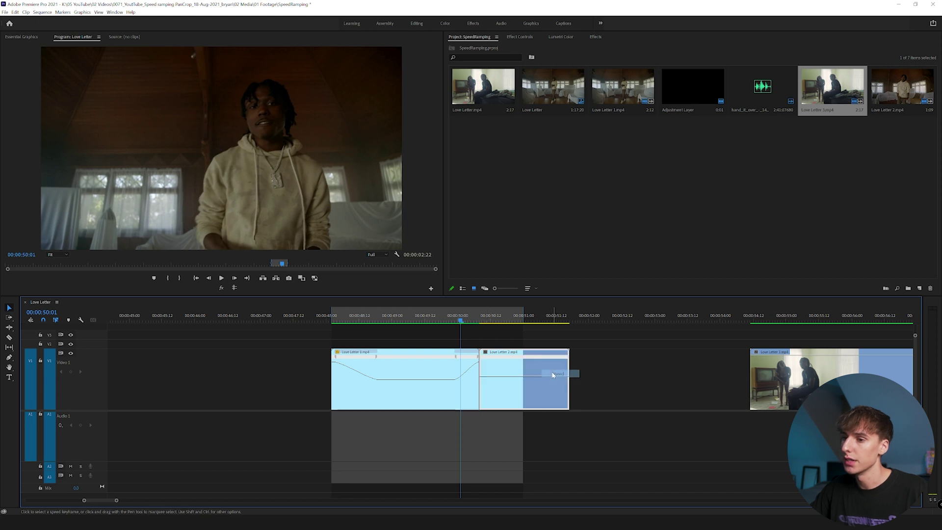
drag(460, 330, 519, 328)
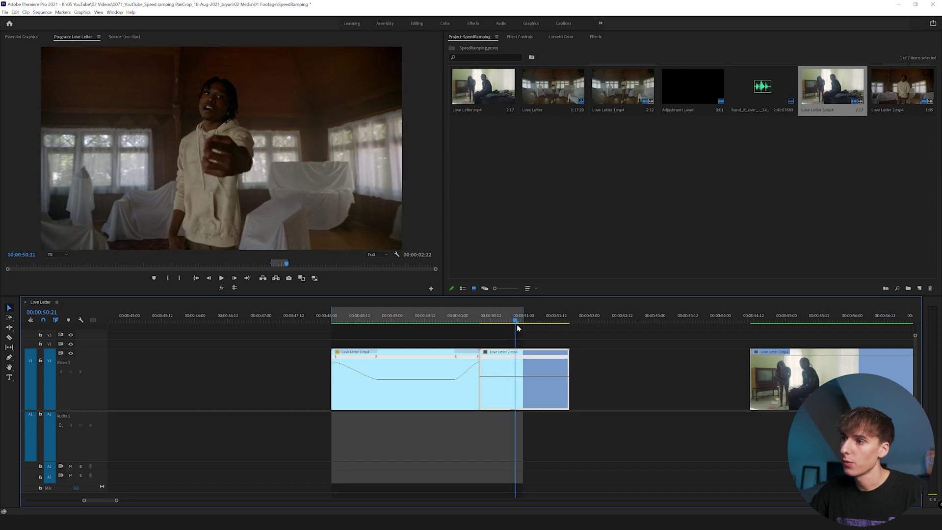
key(p)
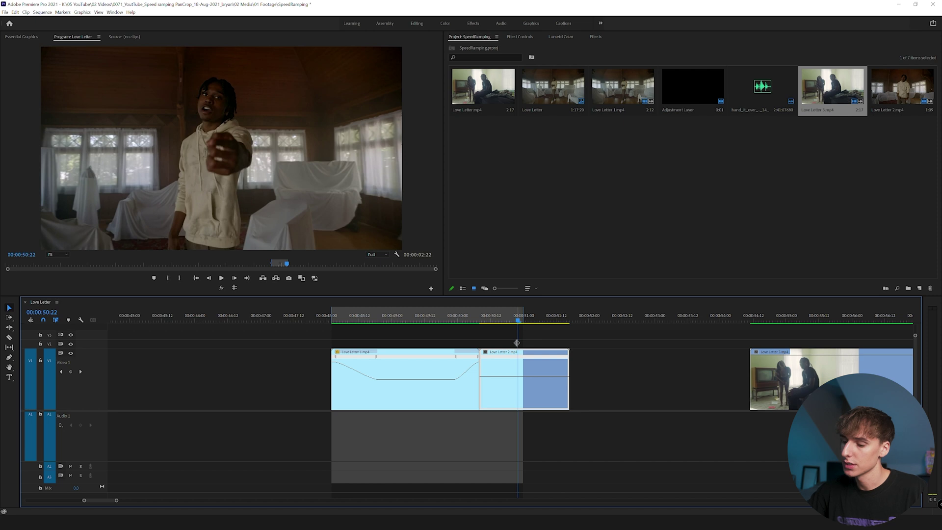
key(v)
Raise the second clip's speed before the keyframe to about 201% and split the keyframe into a smooth slowdown from the clip's start.
ctrl+click(501, 377)
drag(492, 376, 492, 363)
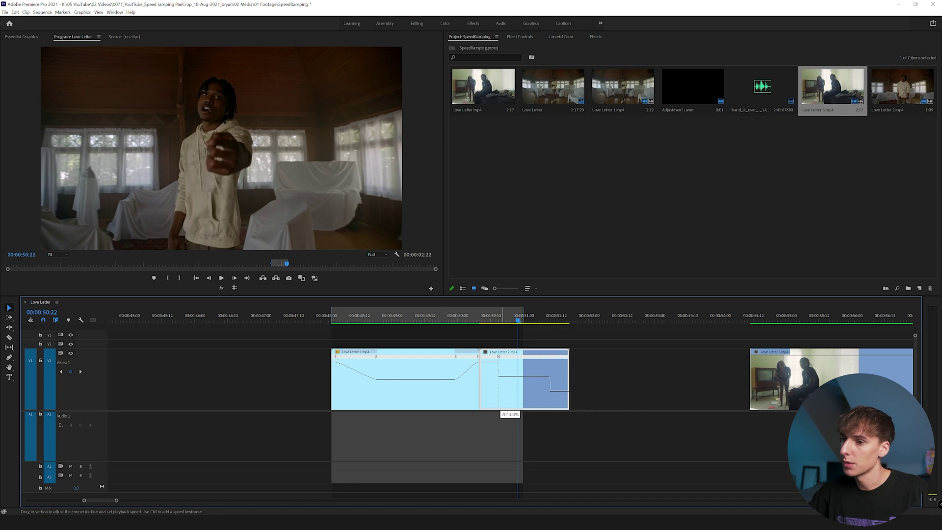
drag(502, 363, 481, 362)
click(481, 361)
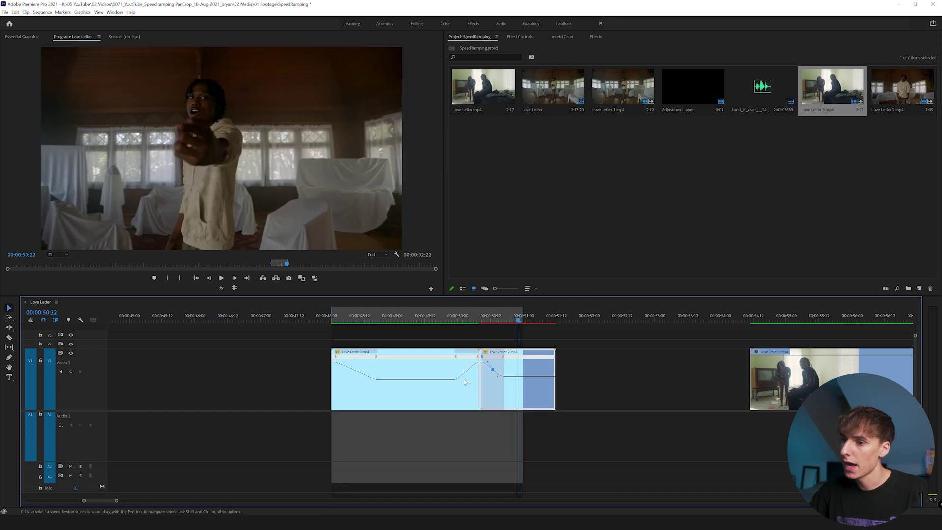
click(564, 376)
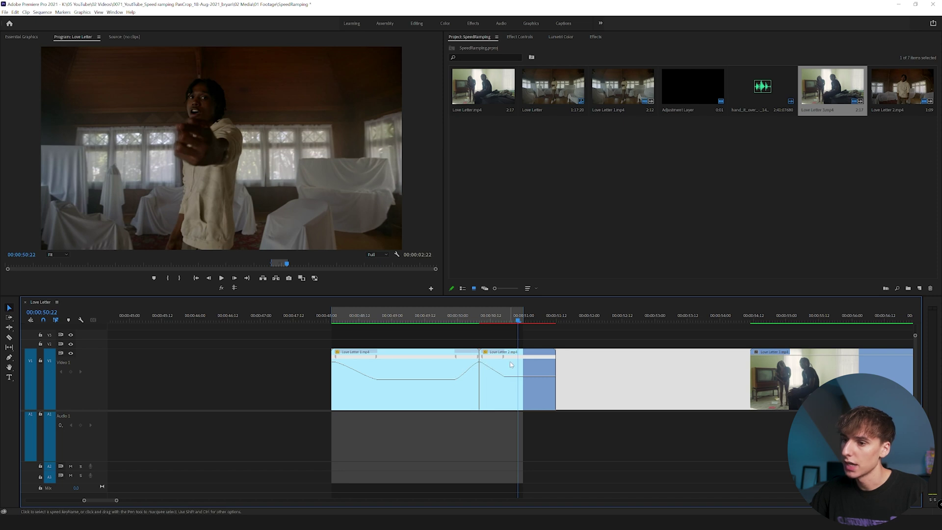
click(491, 363)
drag(492, 361, 485, 362)
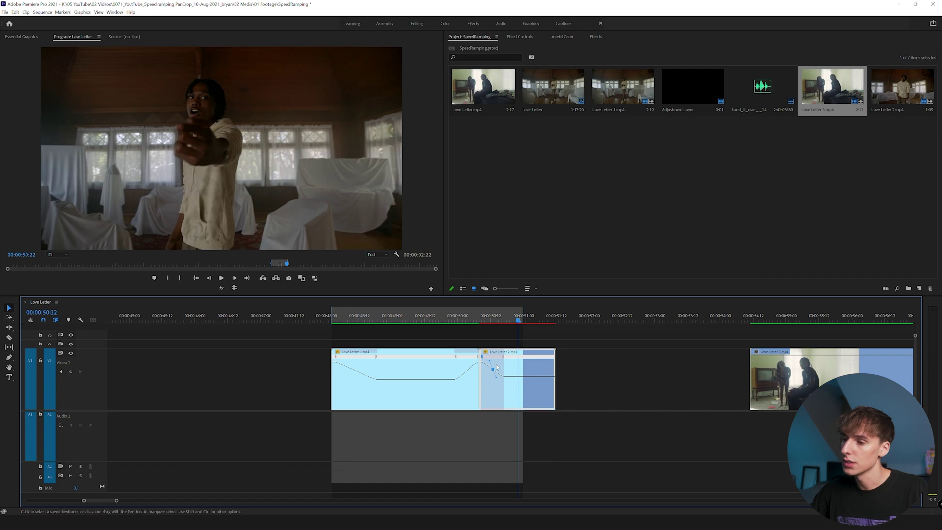
Extend the marked range past the second clip's end and lower its speed after the slowdown ramp to about 87%.
click(506, 320)
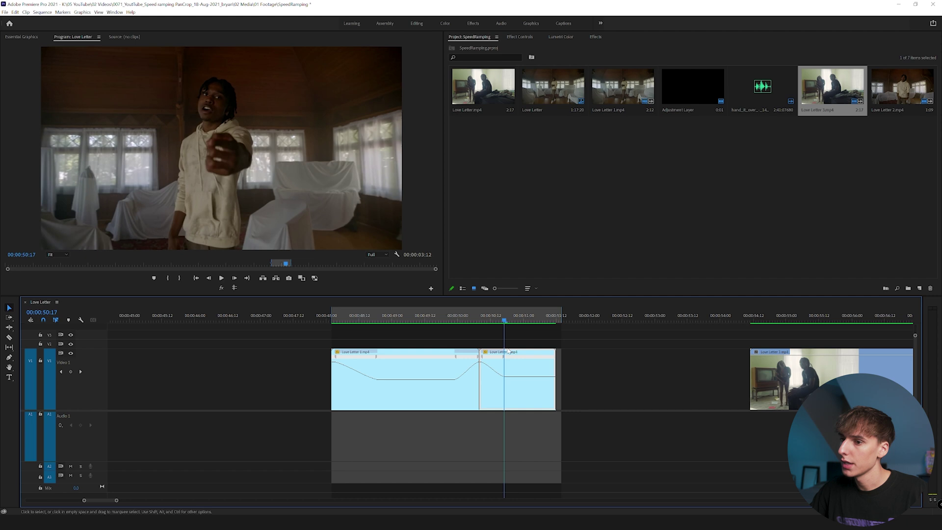
drag(509, 377, 509, 378)
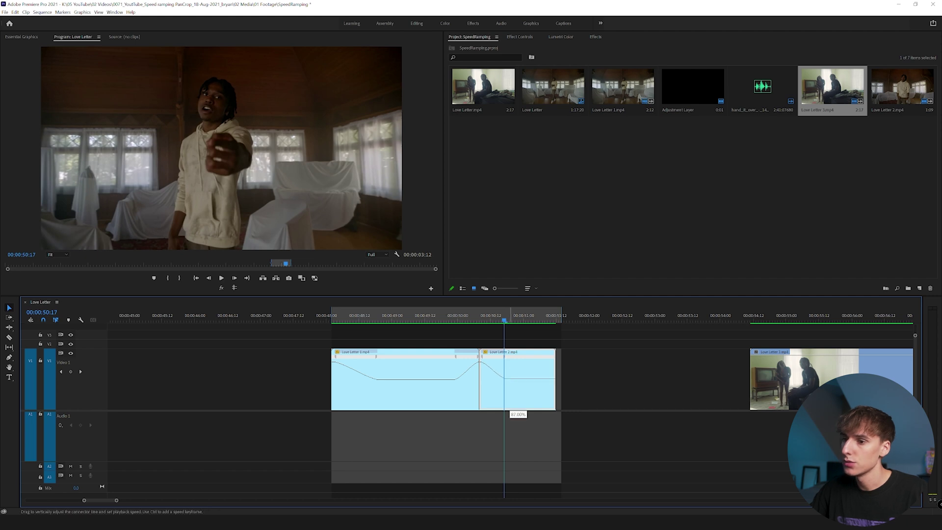
drag(510, 379, 511, 380)
Add a speed keyframe at 00:00:51:08 and form a smooth speed-up to the second clip's end.
drag(512, 321, 546, 322)
key(p)
ctrl+click(545, 378)
mouse_move(556, 379)
mouse_down()
mouse_move(558, 364)
mouse_move(556, 395)
mouse_up()
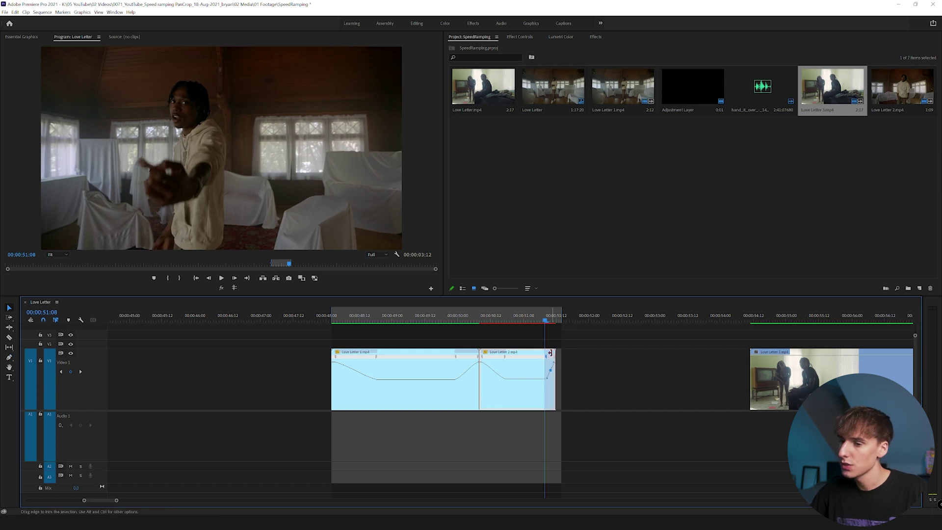
Render the previews for the marked range and go to the cut between the two clips at 00:00:50:08.
key(Return)
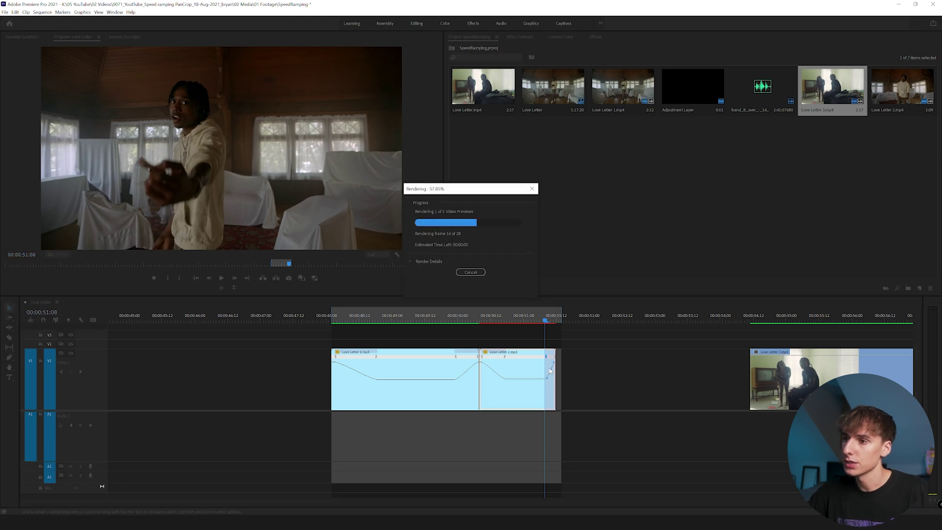
drag(477, 314, 481, 315)
key(Return)
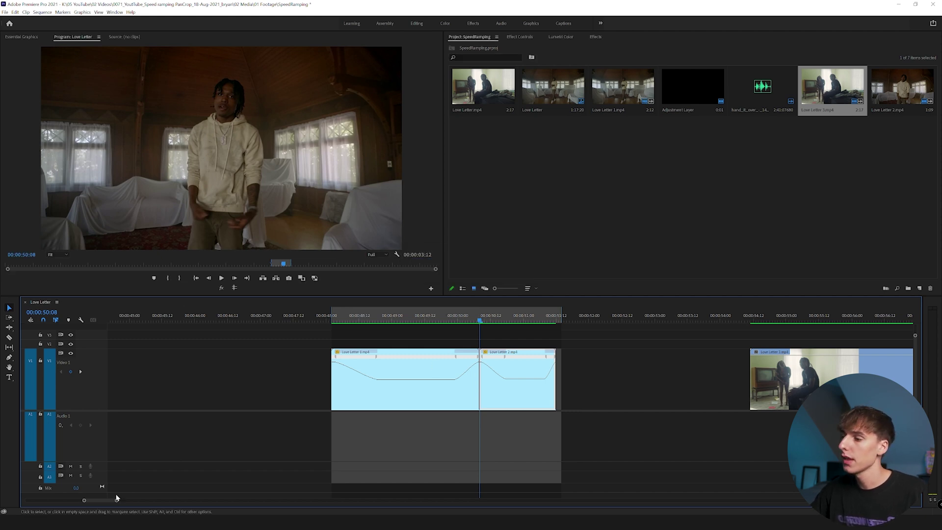
Move the music section beneath the two ramped clips and shift it so its marker lies near the cut.
drag(117, 498, 169, 500)
drag(882, 427, 504, 427)
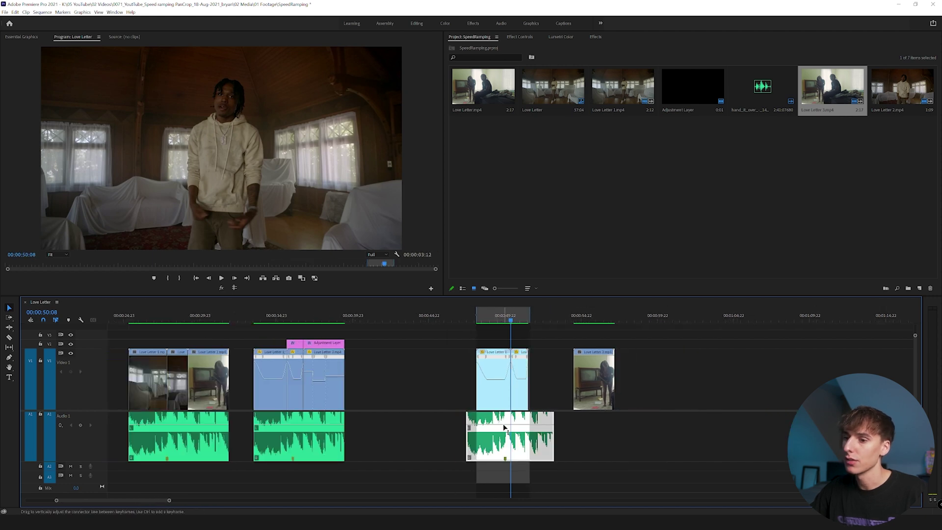
drag(170, 500, 114, 500)
drag(491, 422, 525, 421)
click(524, 421)
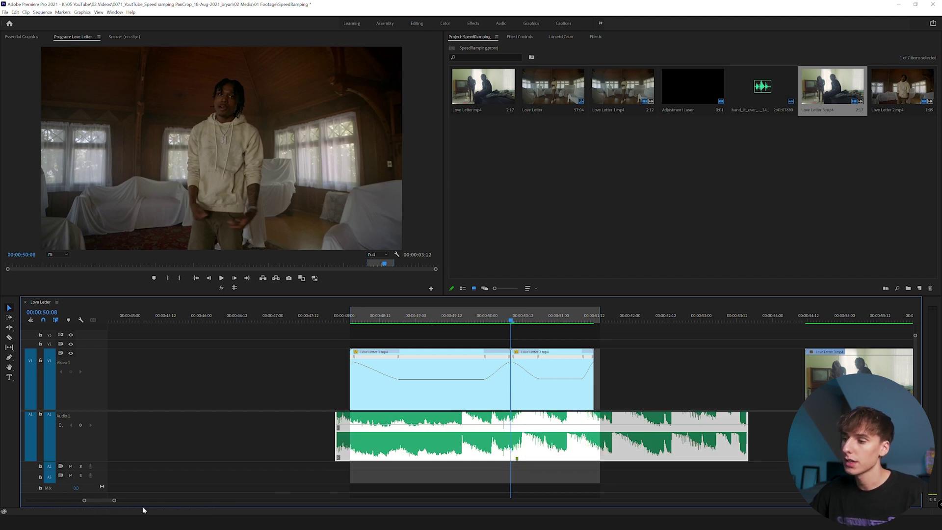
drag(114, 501, 110, 501)
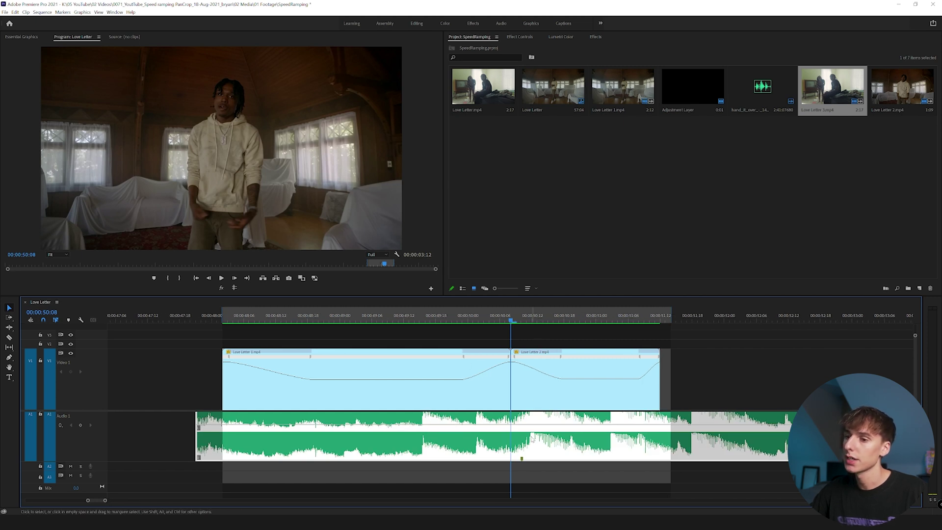
Play the two clips with the music to check how the cut fits the beat.
click(442, 315)
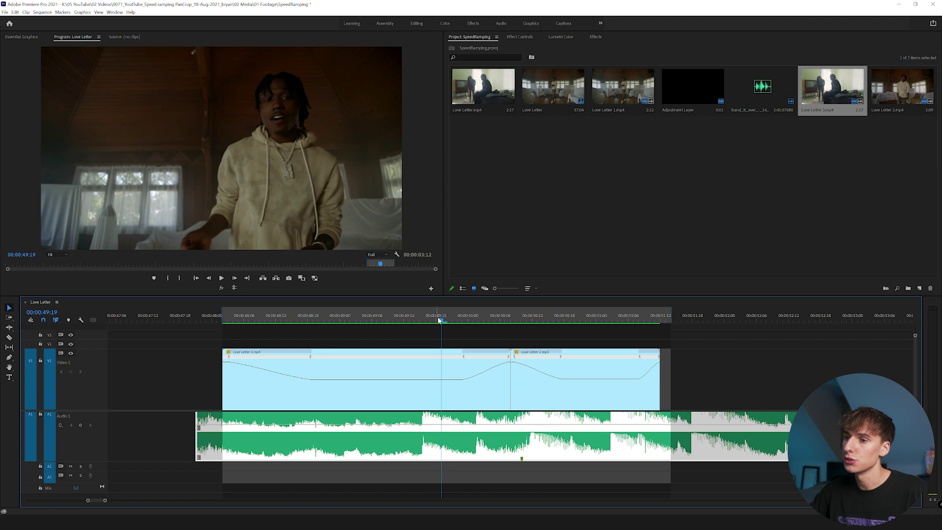
drag(544, 319, 339, 316)
key(space)
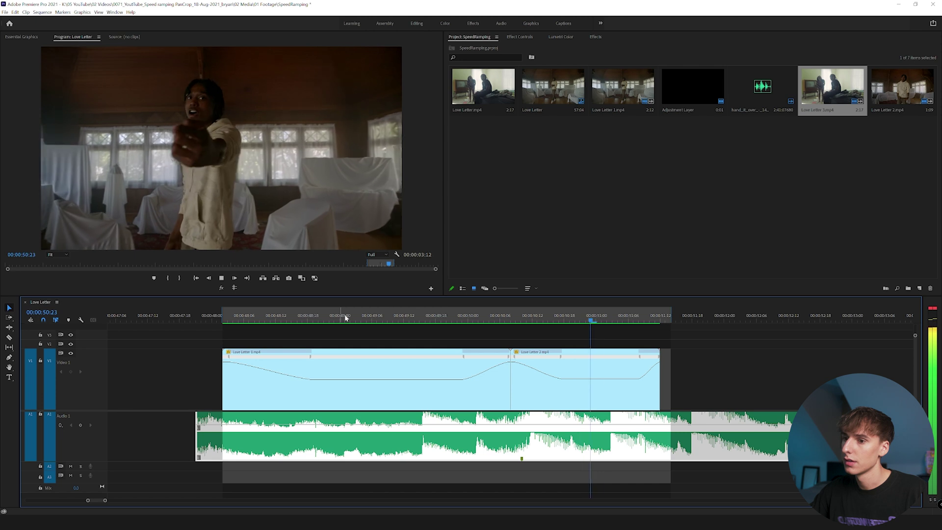
key(space)
Shift the music so it begins at the first clip's start, and play the sequence to check the timing.
click(558, 320)
drag(565, 418, 594, 418)
click(357, 315)
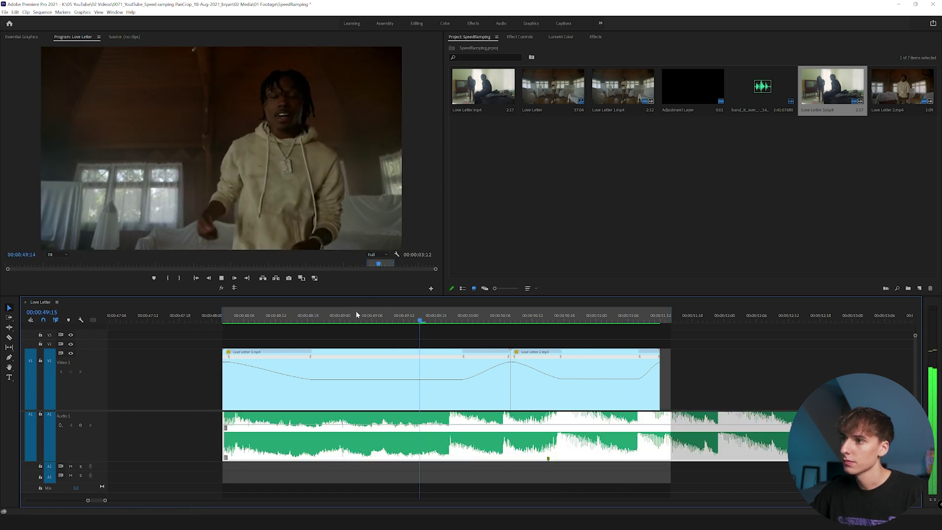
click(357, 314)
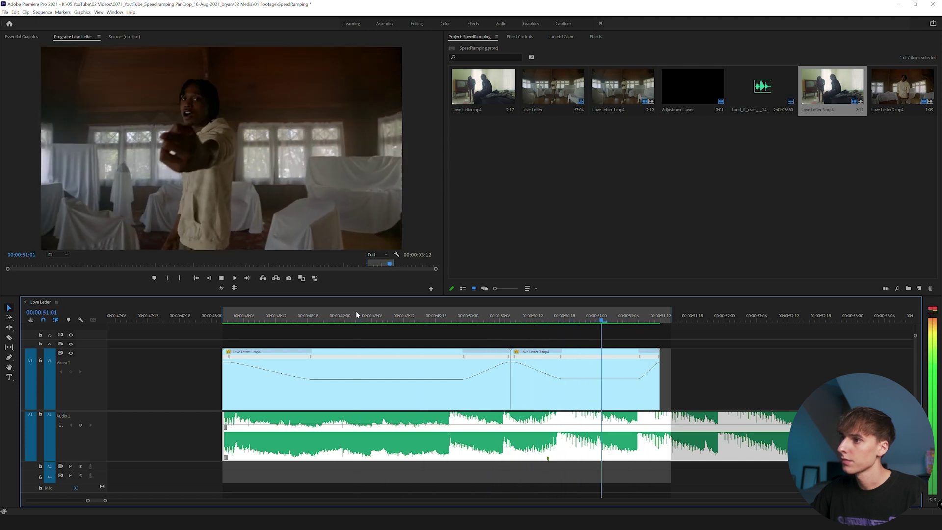
Stop playback and place the playhead at 00:00:50:17, on the beat within the second clip.
key(space)
click(559, 315)
key(Left)
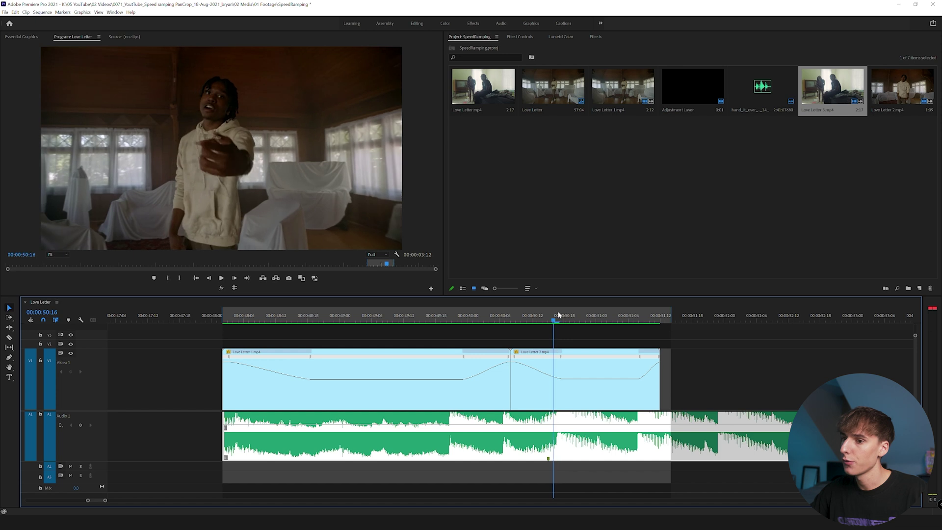
key(Right)
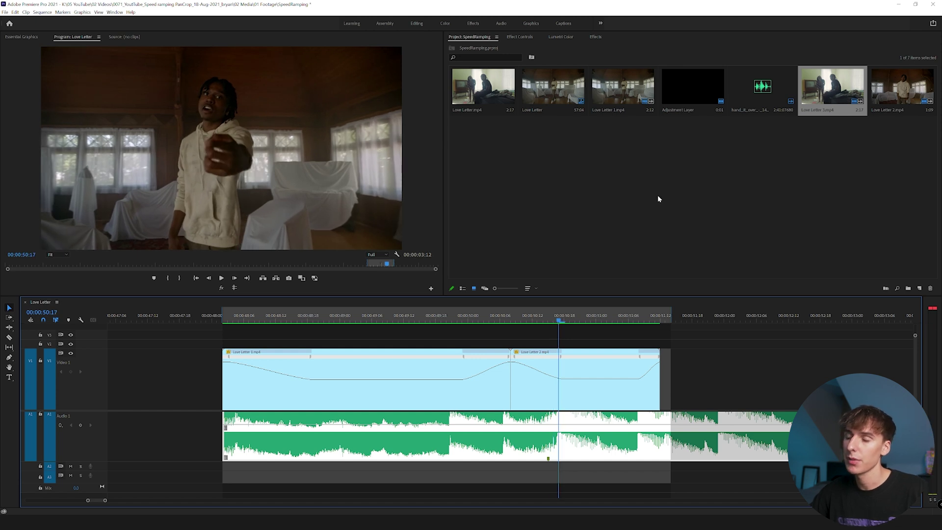
Place the existing adjustment layer above the second clip so it spans that clip's full length.
right_click(611, 205)
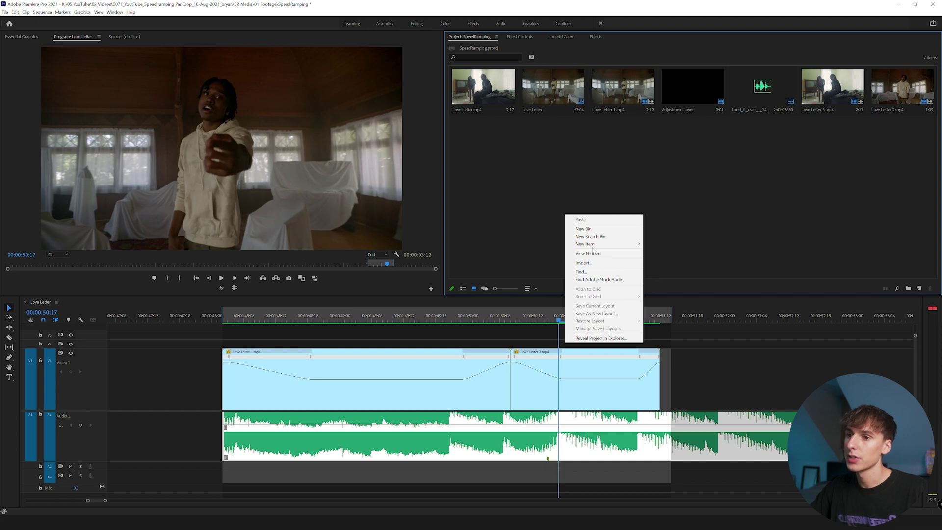
mouse_move(596, 245)
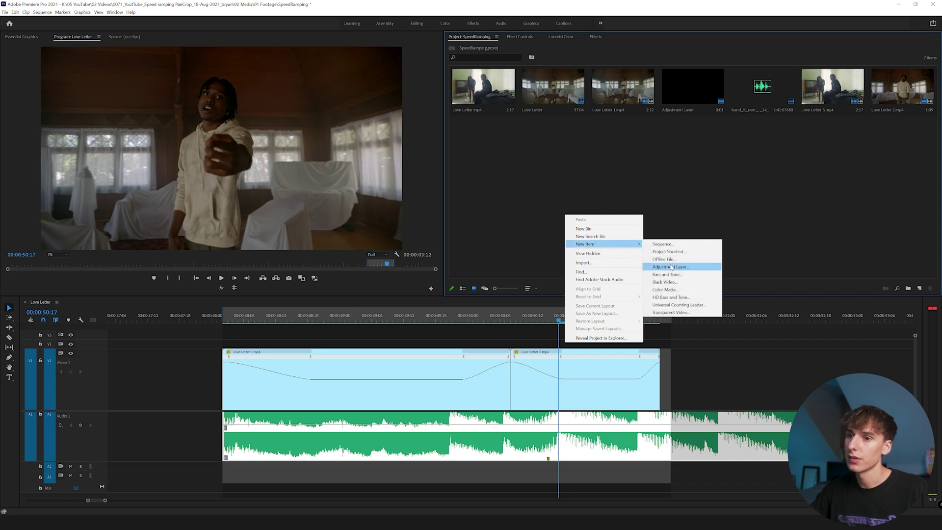
click(697, 192)
drag(703, 74, 660, 343)
click(538, 368)
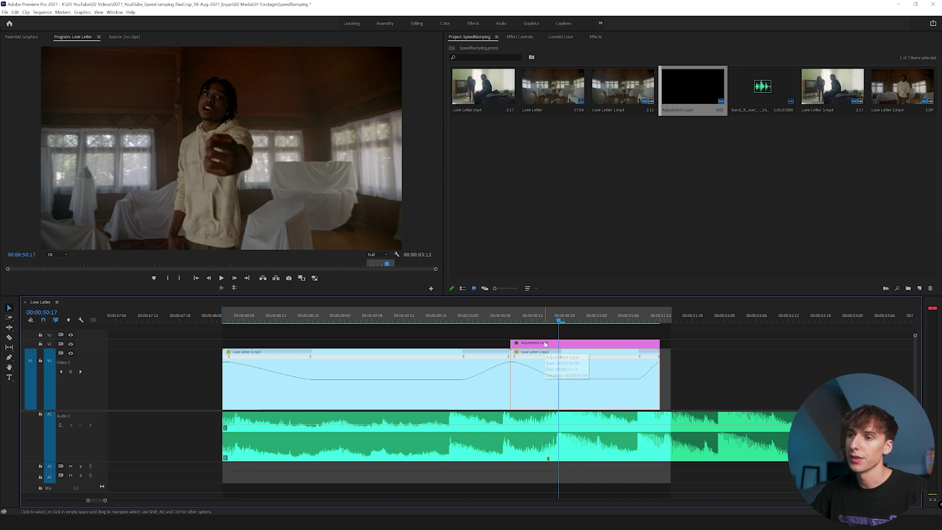
Search the effects for "transform" and apply the Distort Transform effect to the adjustment layer.
click(595, 37)
click(482, 45)
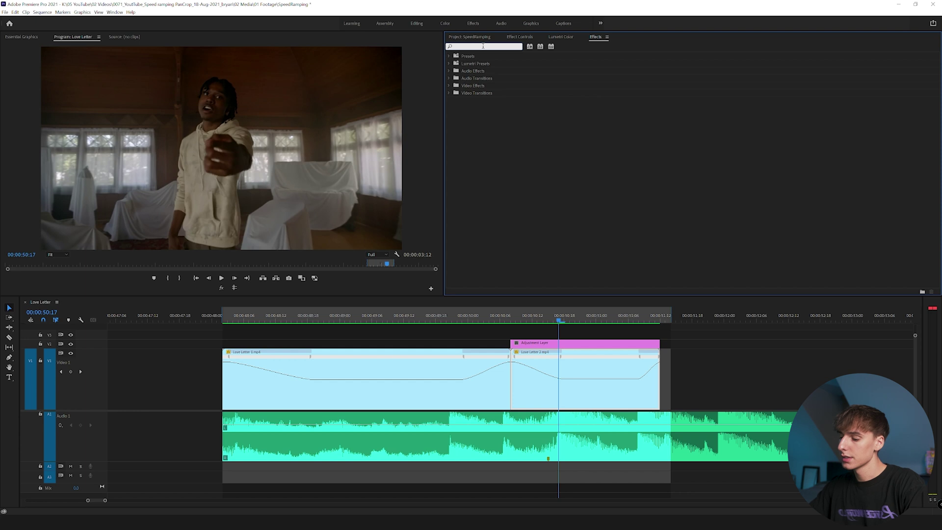
text(transform)
drag(480, 100, 572, 341)
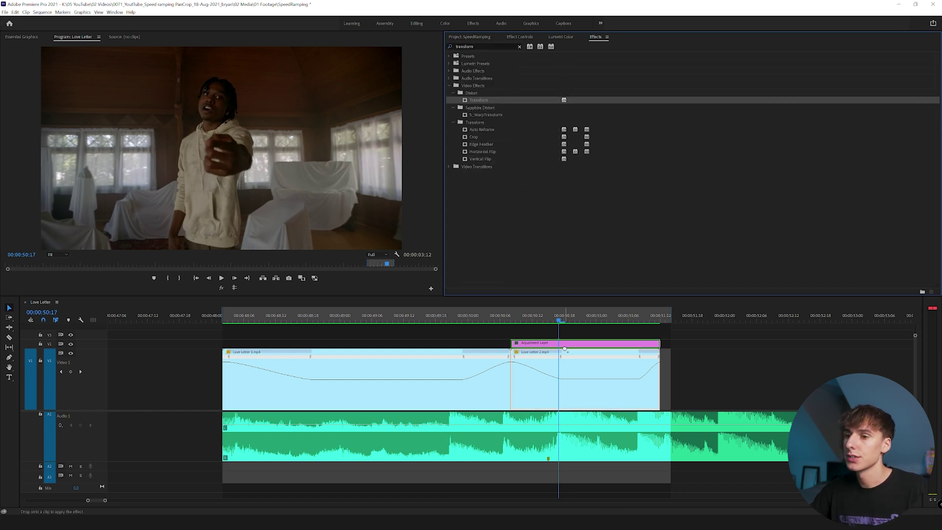
Set the shutter angle of the adjustment layer's Transform effect to 180.
click(519, 37)
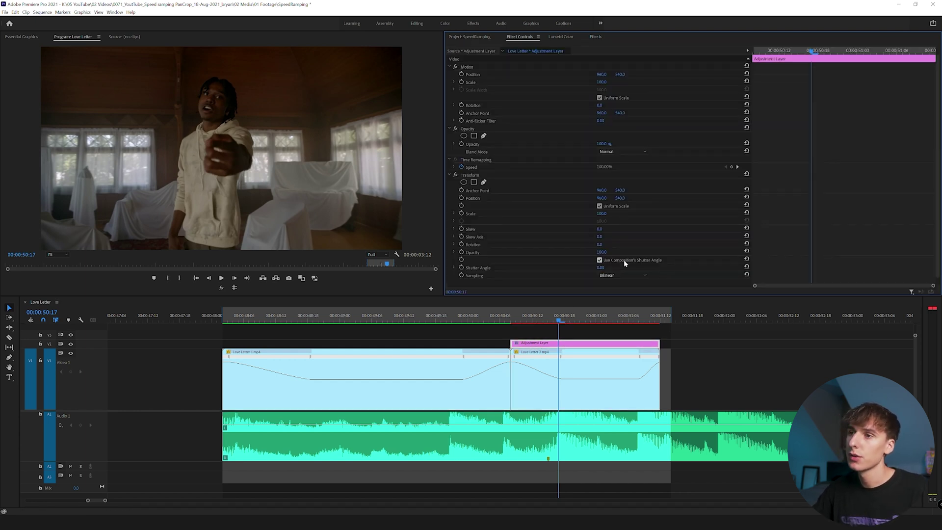
click(600, 268)
text(18)
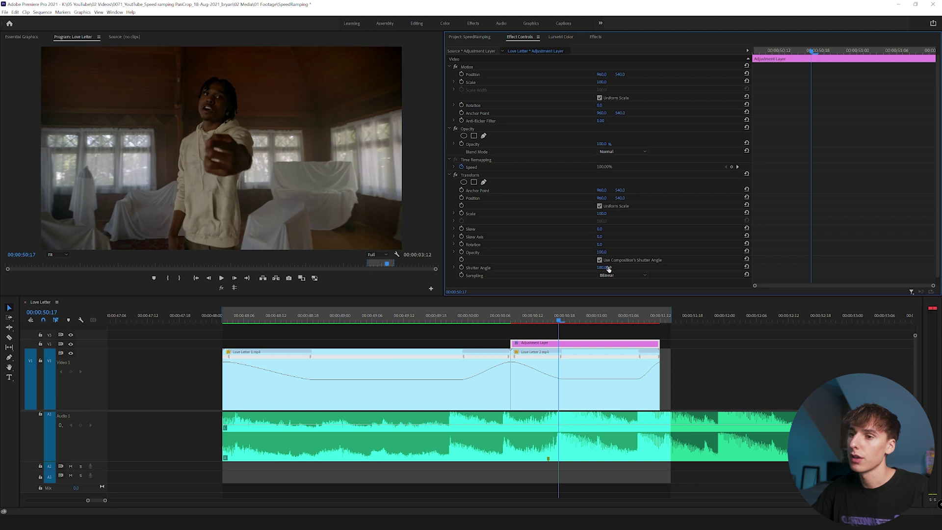
drag(603, 267, 691, 267)
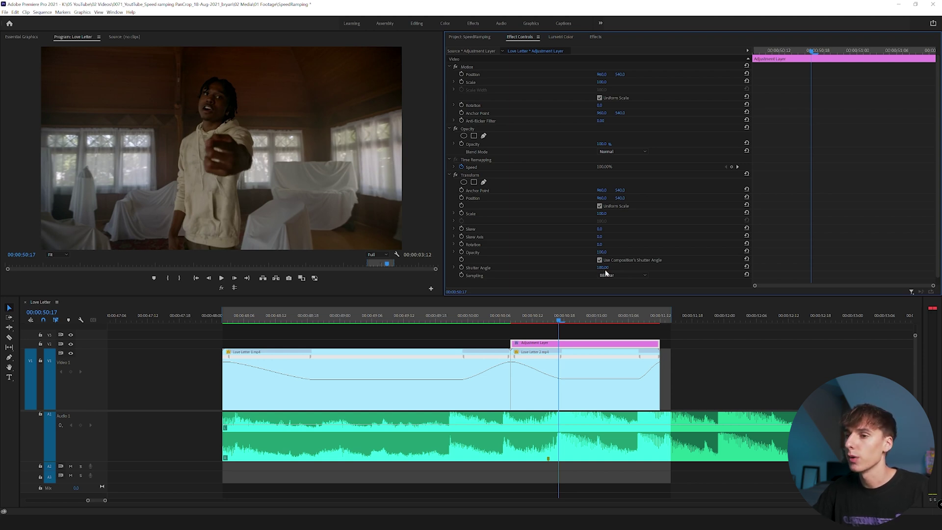
Keyframe the Transform scale at 100 at 00:00:50:14 and at 145 five frames further on.
click(559, 319)
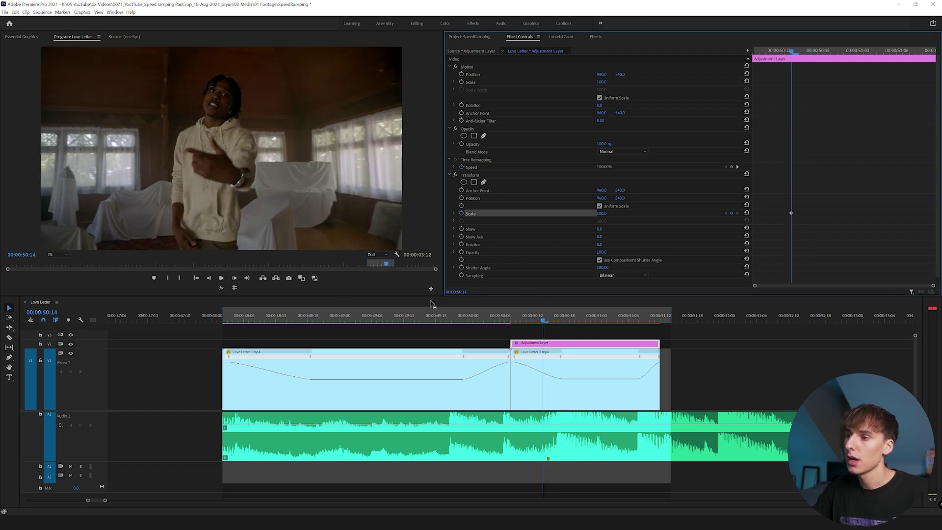
key(shift+Right)
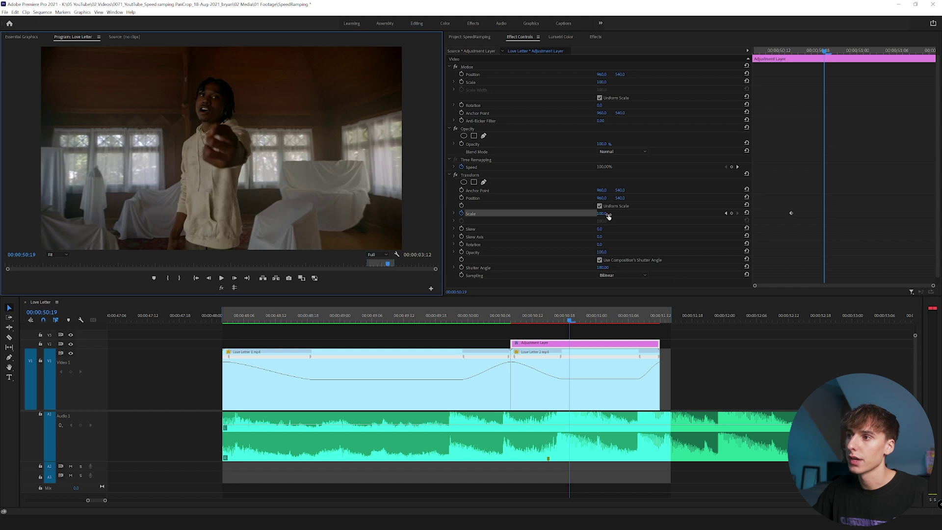
drag(607, 215, 632, 214)
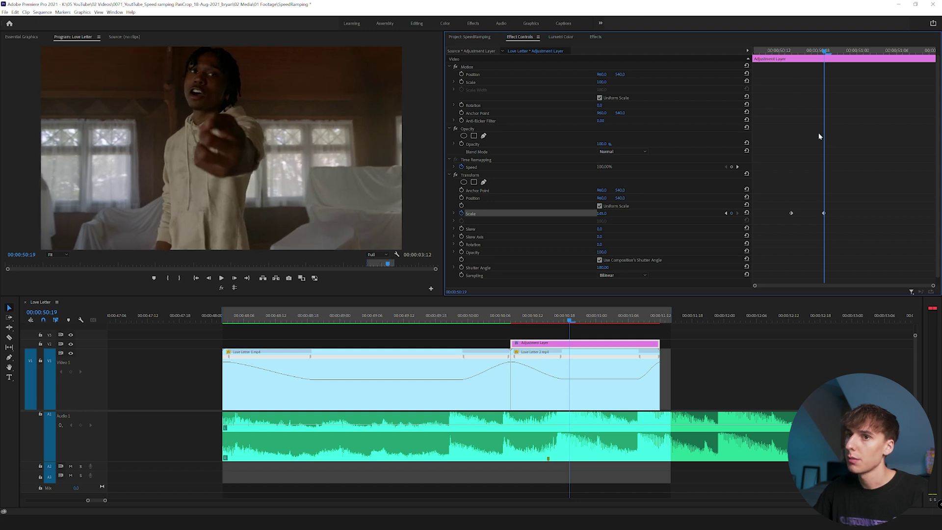
Keyframe the Transform position at 960, 540 at 00:00:50:14 and at 960, 616 at 00:00:50:19.
click(792, 51)
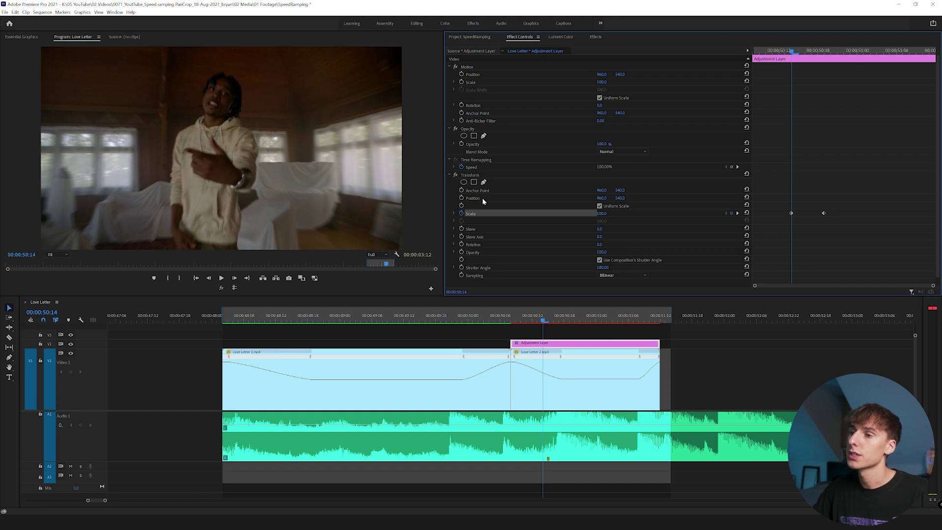
click(462, 198)
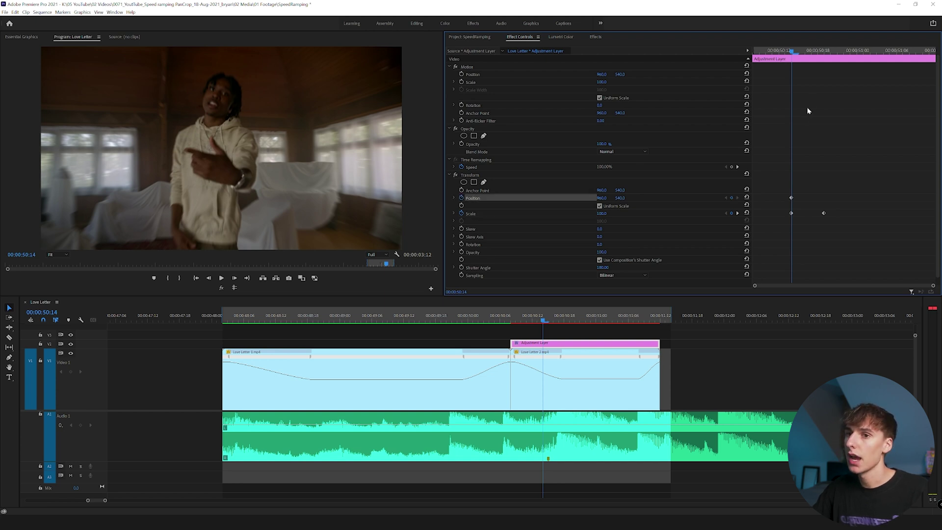
click(832, 52)
drag(828, 53, 824, 53)
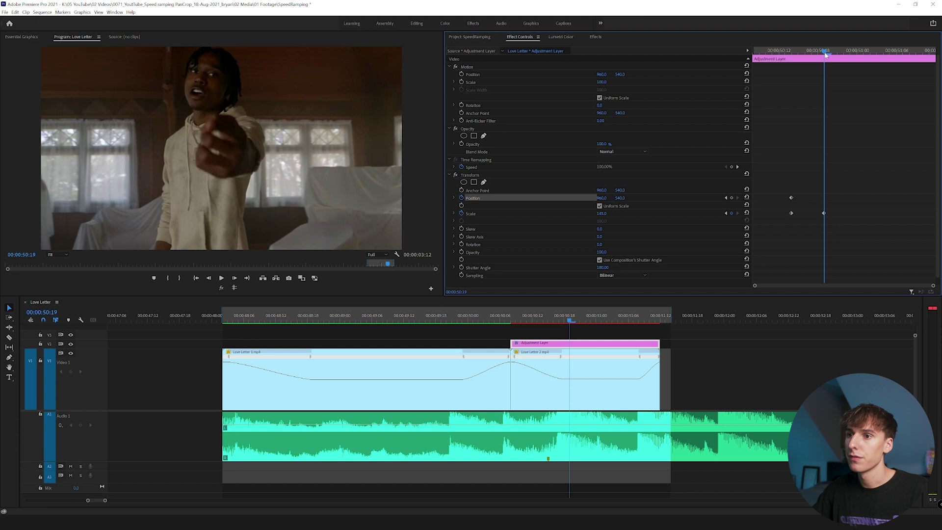
mouse_move(620, 198)
mouse_down()
mouse_move(658, 197)
mouse_move(624, 198)
mouse_up()
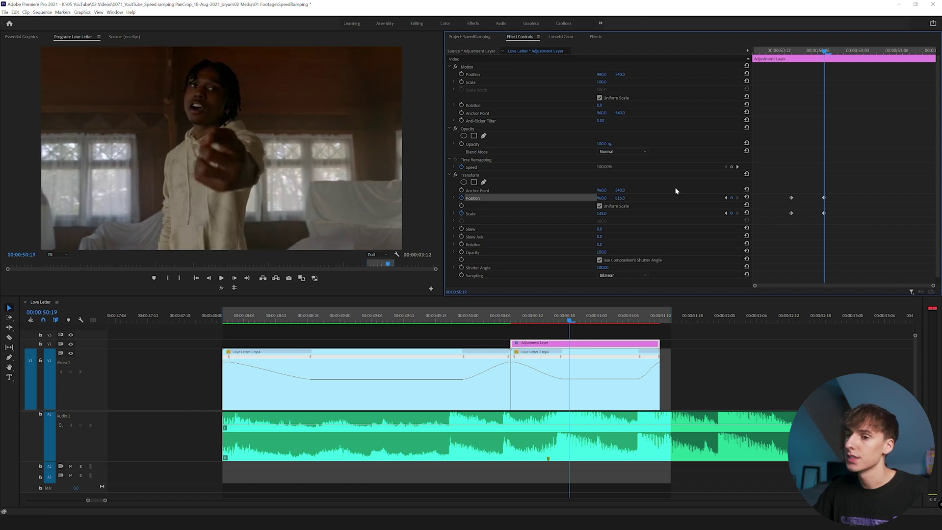
Play the sequence from the first clip's start to check the zoom against the beat.
click(228, 318)
key(space)
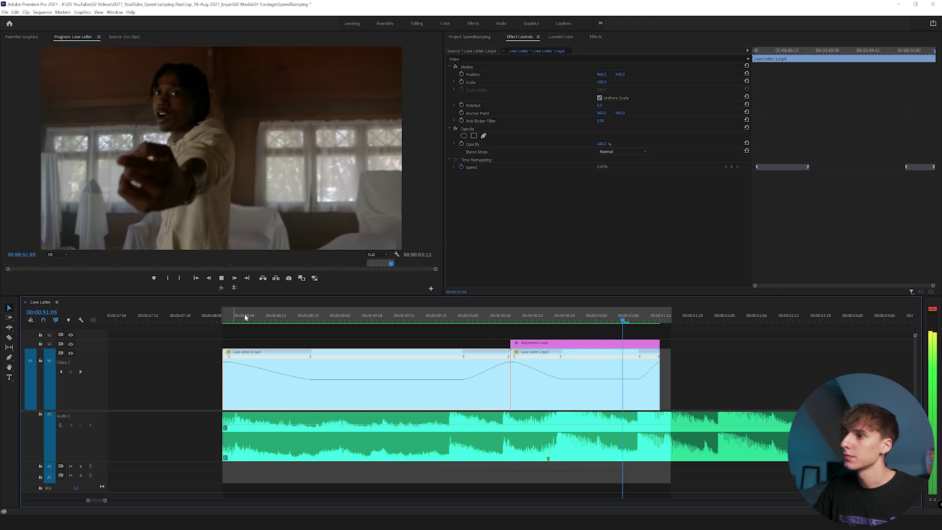
key(space)
Move the adjustment layer's second position and scale keyframes to 00:00:50:17.
click(558, 319)
click(563, 343)
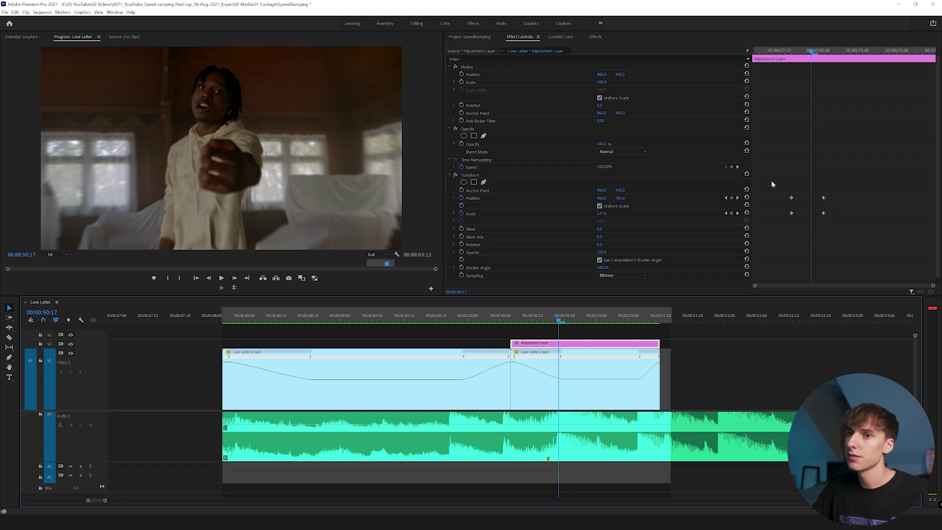
drag(831, 195, 812, 216)
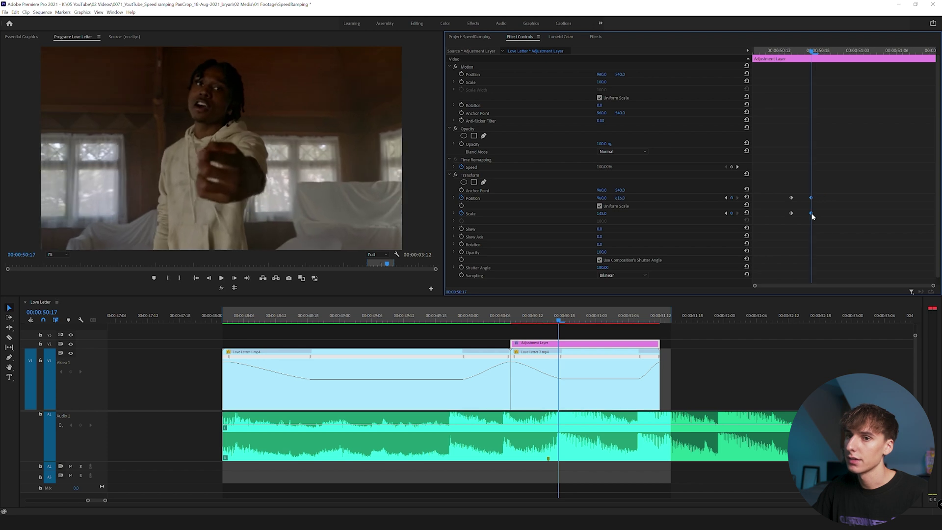
Render the previews and play across the cut to check the shortened zoom.
key(Return)
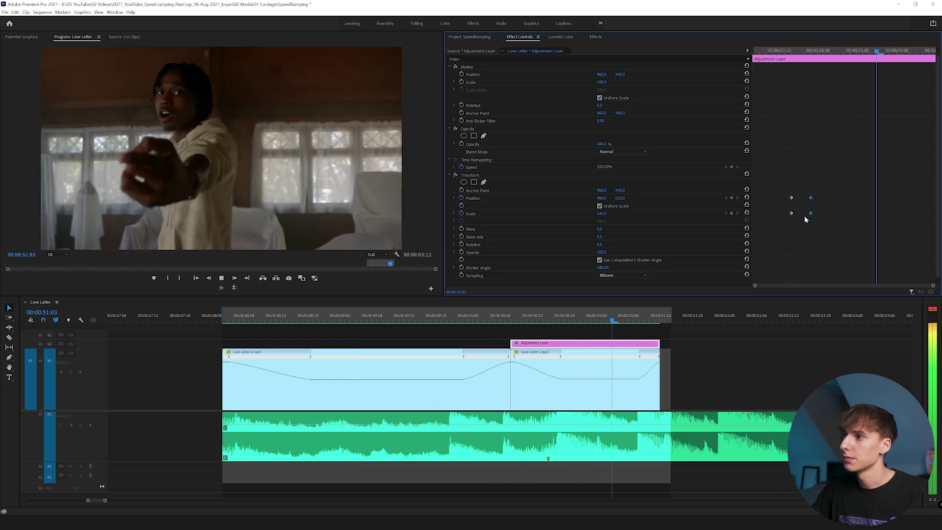
click(463, 317)
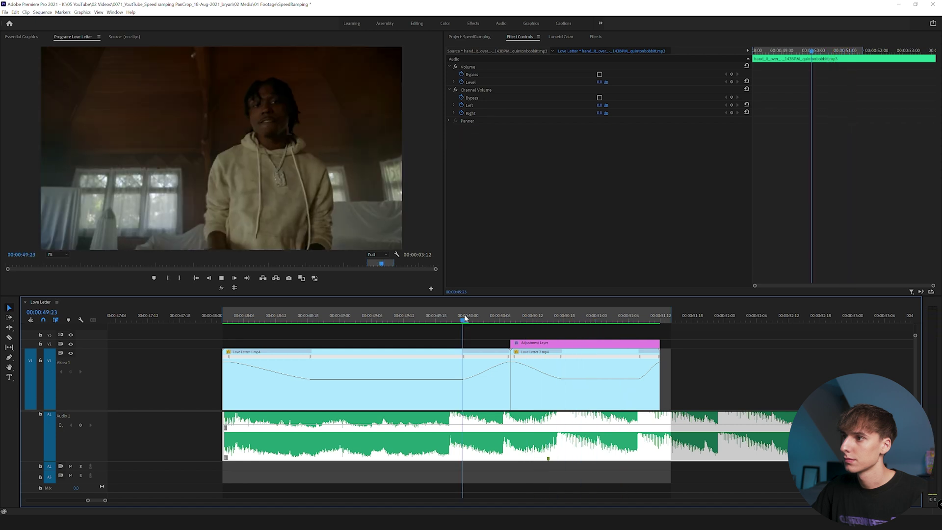
key(space)
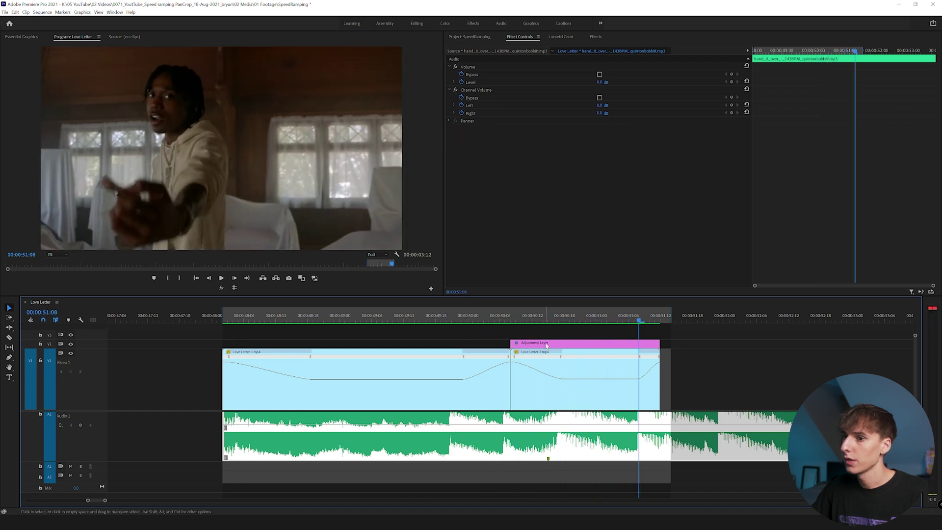
Set all four Transform position and scale keyframes to Bezier temporal interpolation, and render and play the previews.
click(565, 343)
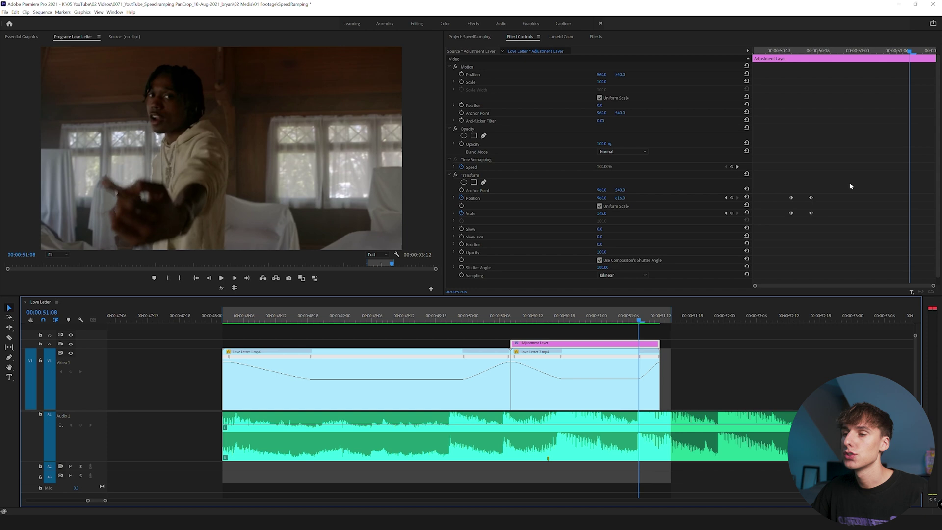
drag(849, 186, 773, 222)
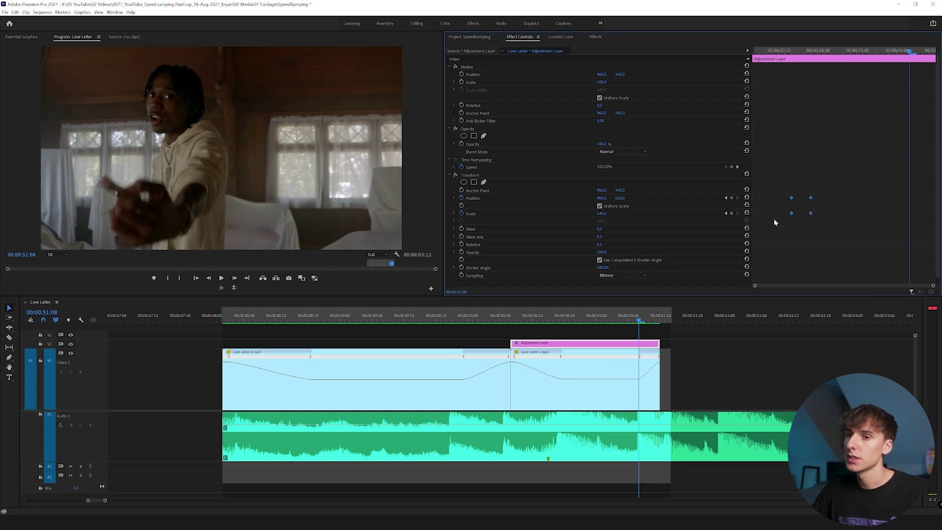
right_click(812, 198)
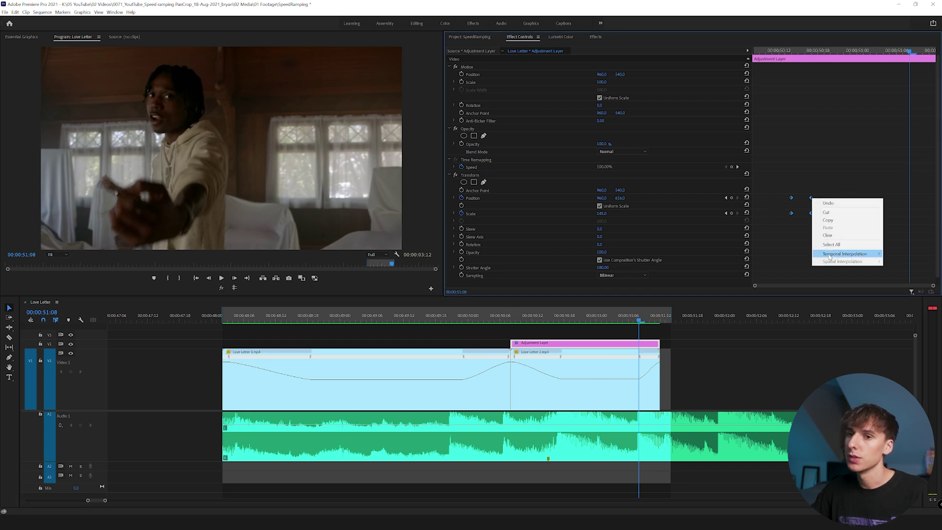
mouse_move(842, 255)
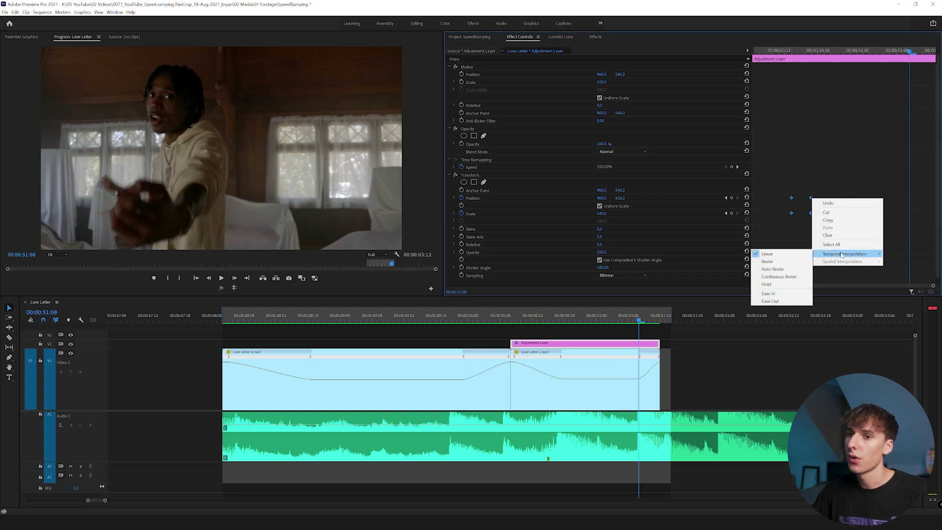
click(768, 261)
key(Return)
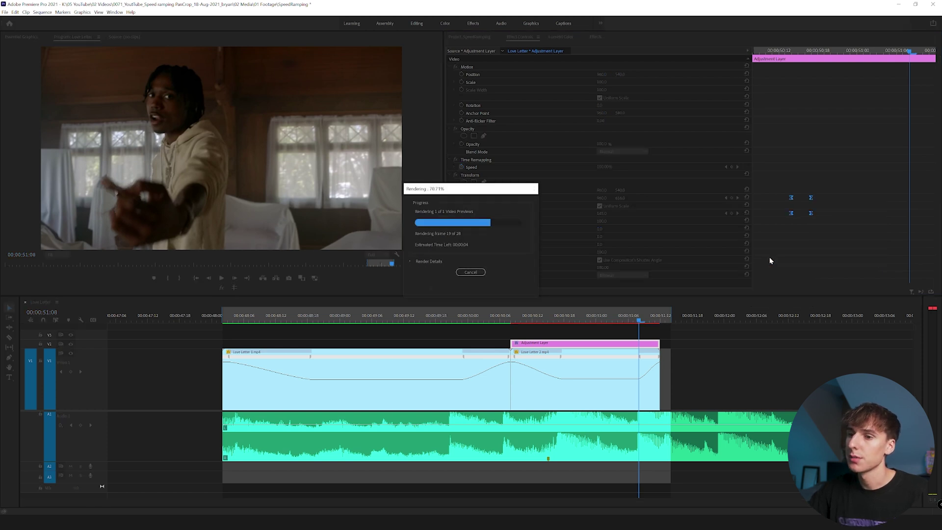
key(space)
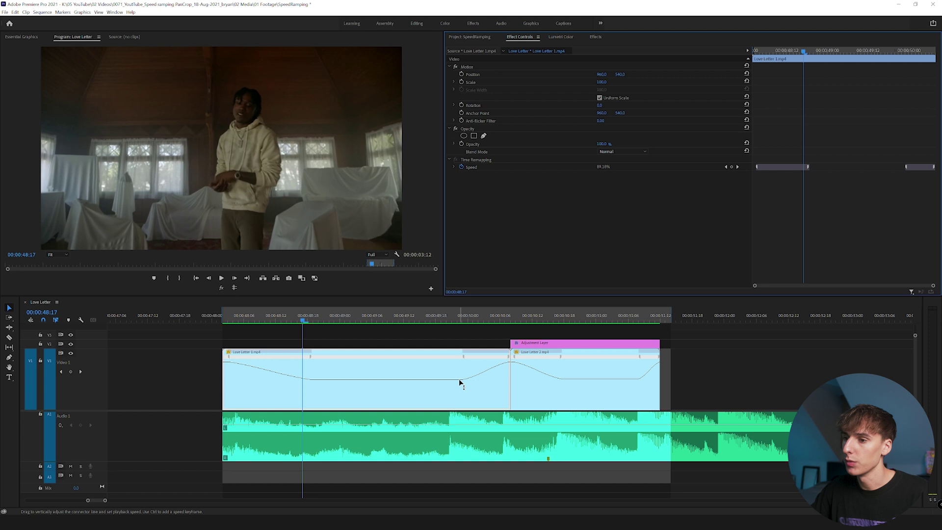
Examine the velocity graphs of the adjustment layer's Transform position and scale keyframes.
click(521, 343)
click(455, 198)
click(791, 198)
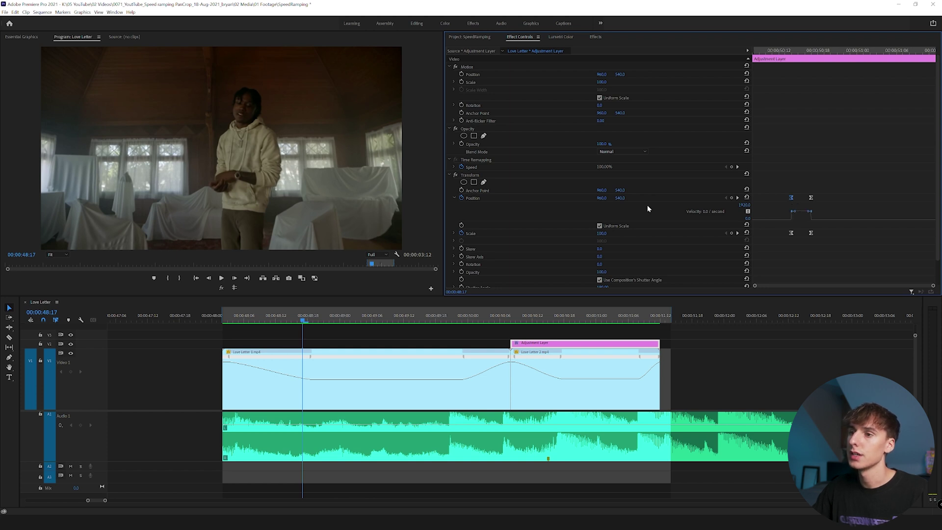
click(454, 198)
click(454, 214)
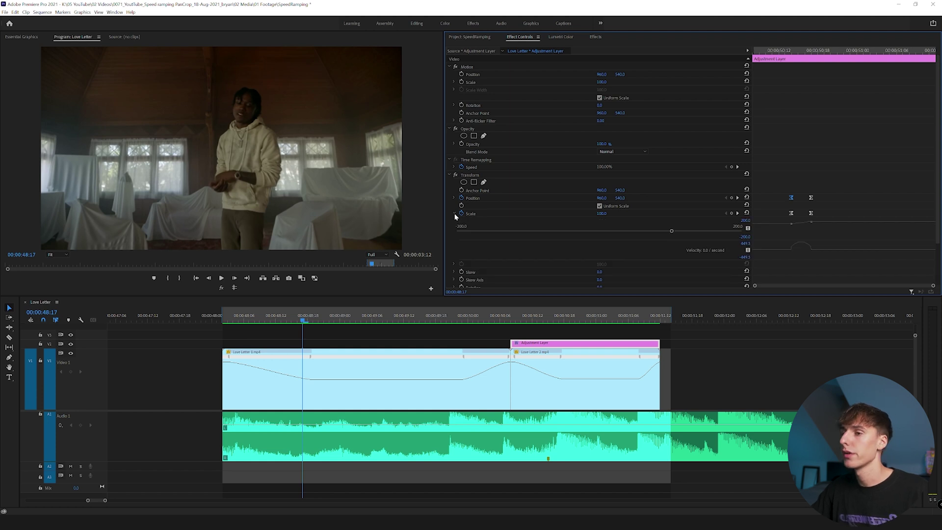
click(455, 214)
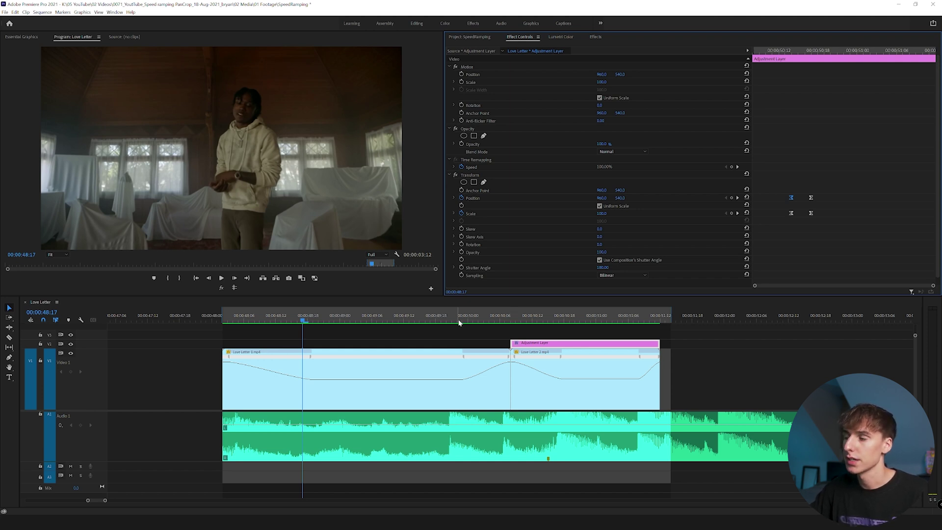
Play the section around the cut to check the eased zoom with the music, ending past the second clip.
key(space)
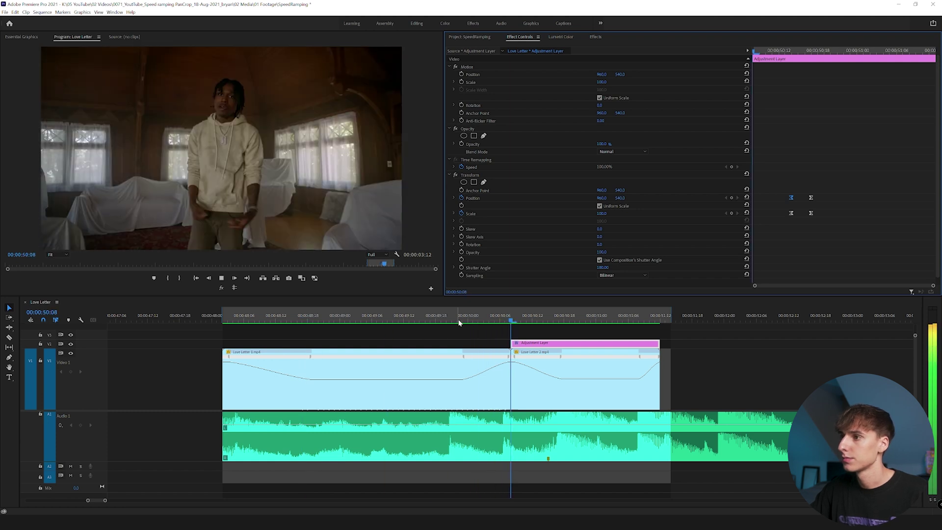
click(457, 322)
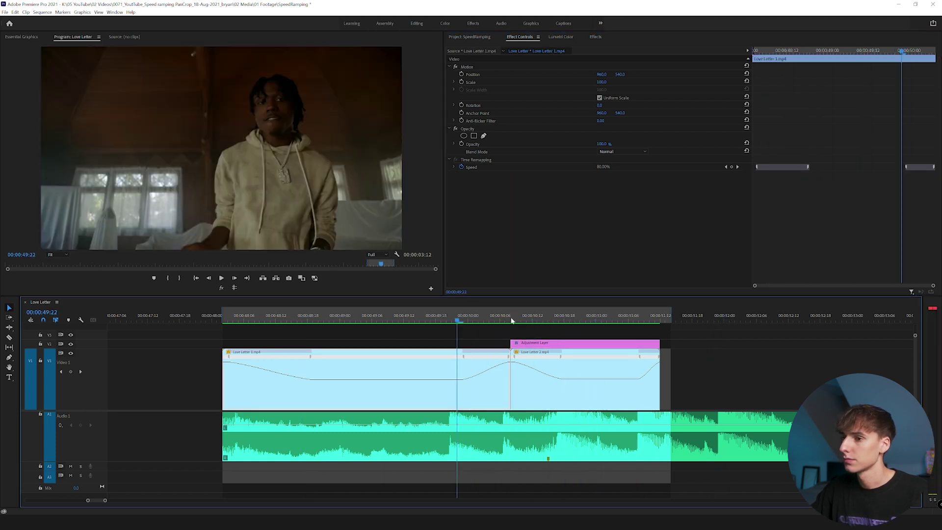
key(space)
drag(640, 317, 664, 319)
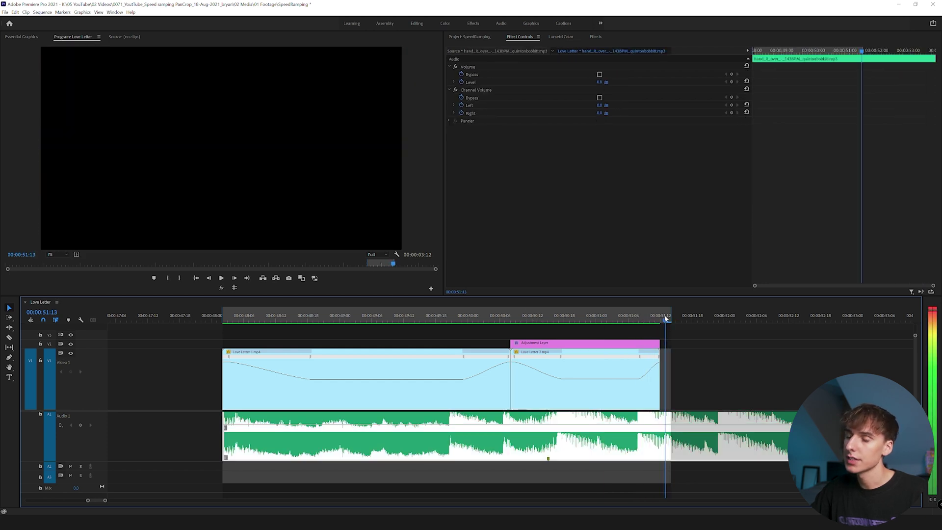
Slow the second clip's middle section slightly so it ends at 00:00:51:13, and extend the adjustment layer to match.
drag(577, 381, 578, 384)
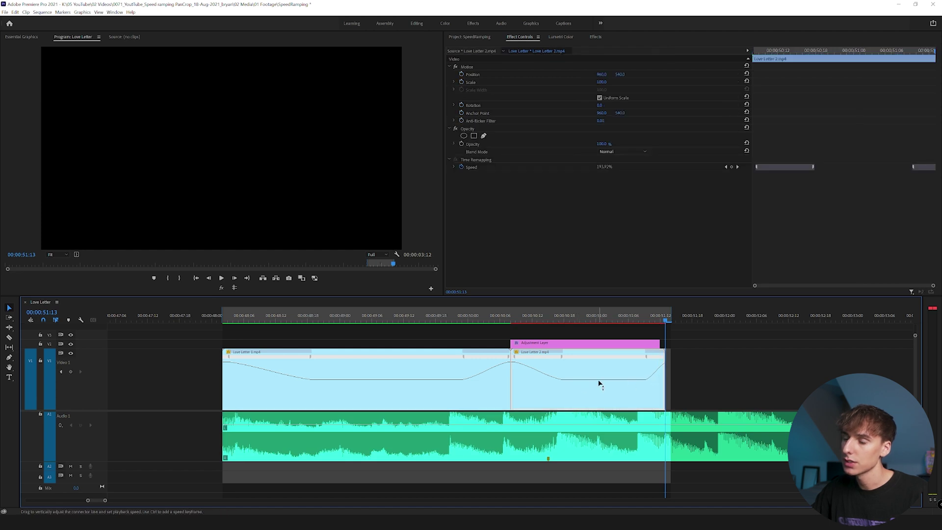
drag(659, 340, 665, 341)
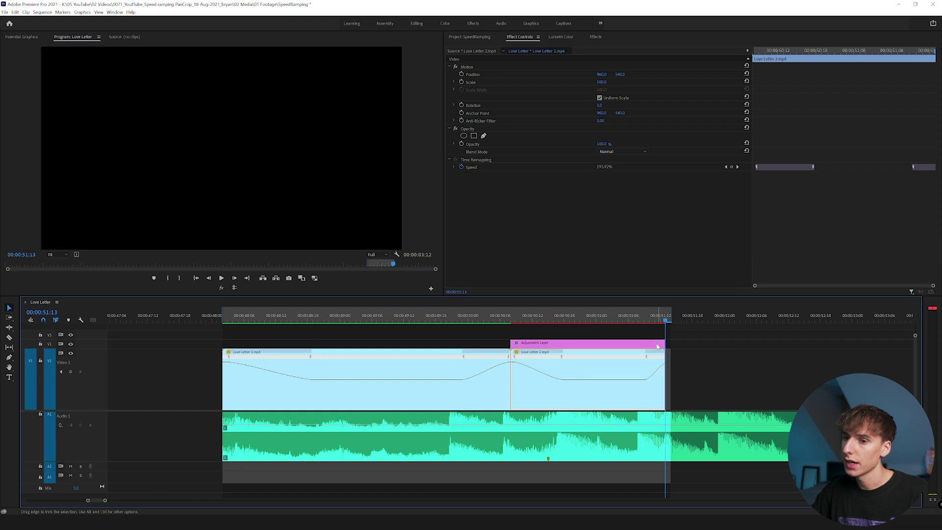
Add a Transform scale keyframe on the adjustment layer at 00:00:51:09 and set the scale to 125 at 00:00:51:11.
click(572, 343)
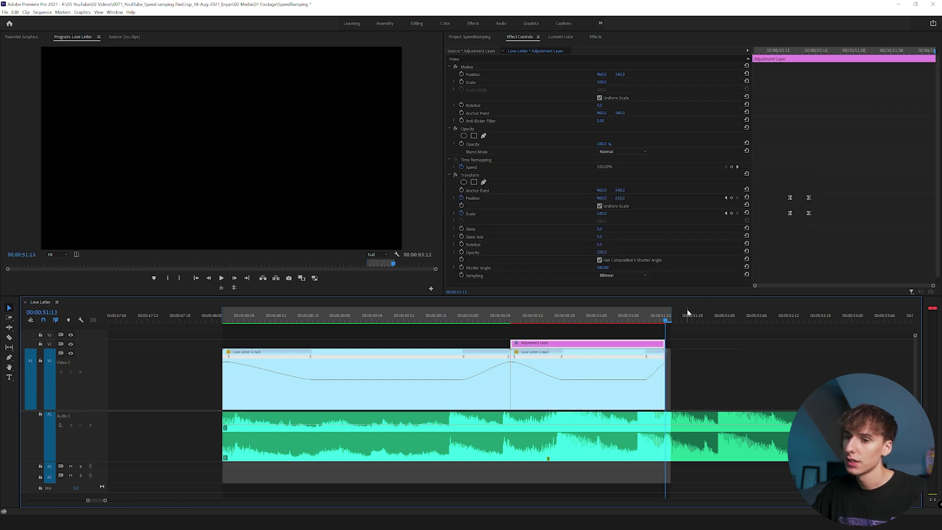
click(663, 320)
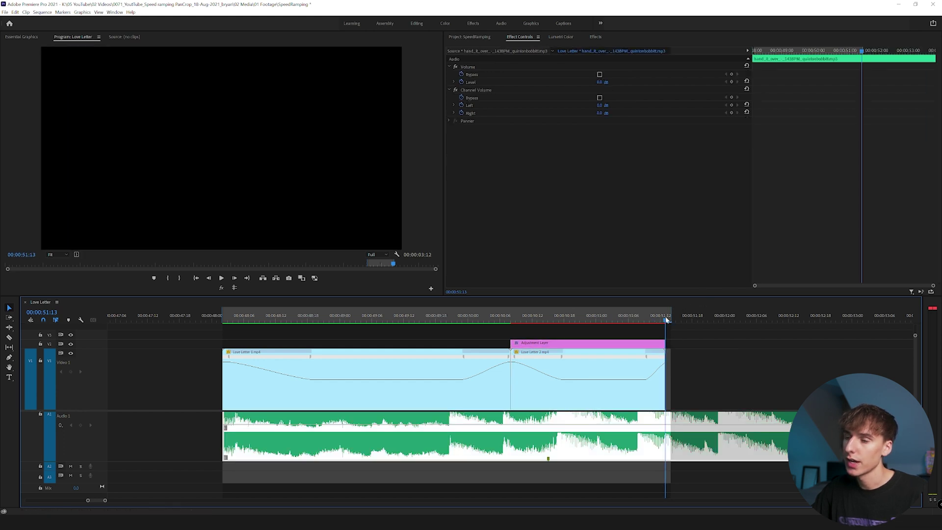
drag(666, 319, 644, 319)
click(641, 343)
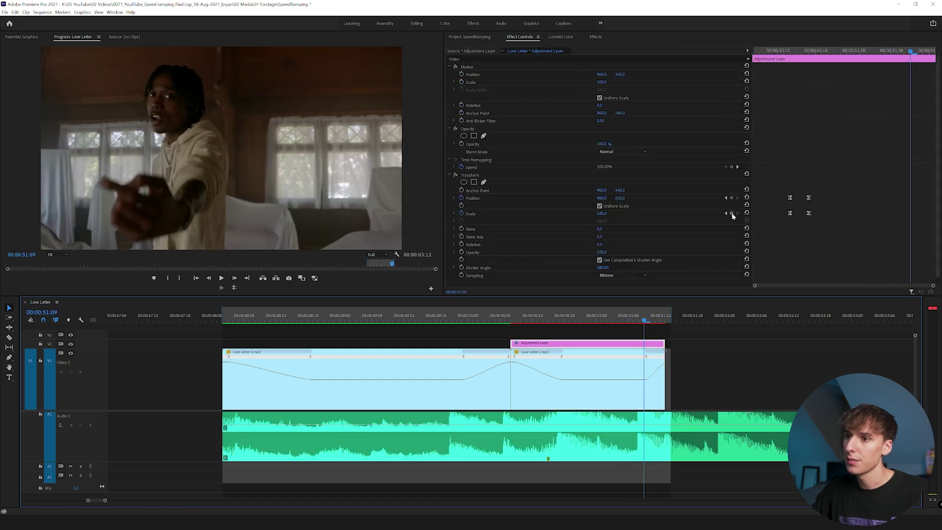
click(731, 213)
click(924, 51)
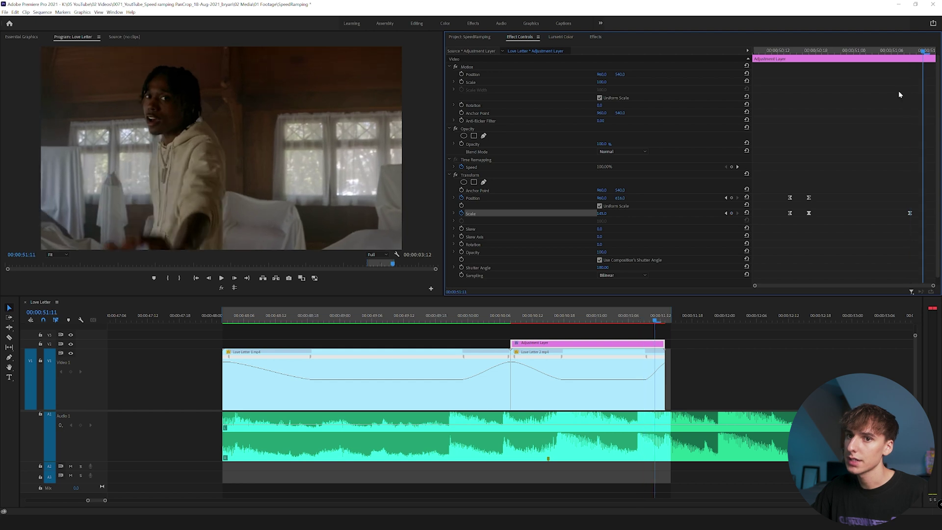
click(604, 214)
text(125)
key(Return)
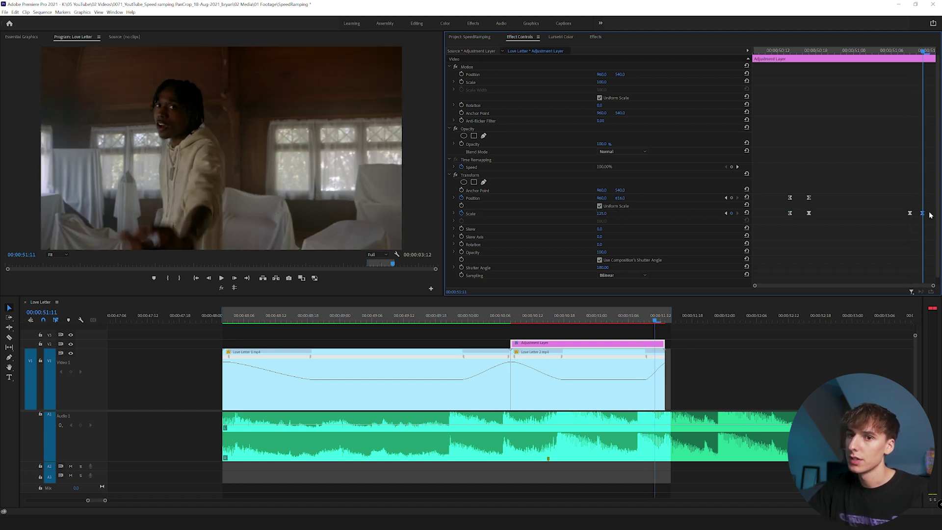
Render the previews and play the second clip to check the zoom-out at its end.
click(898, 51)
key(space)
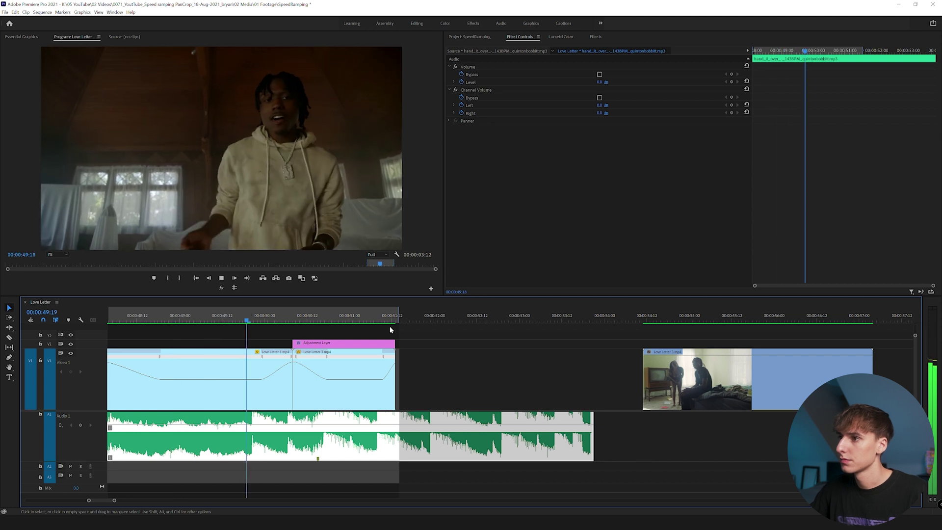
key(space)
drag(349, 317, 382, 322)
key(space)
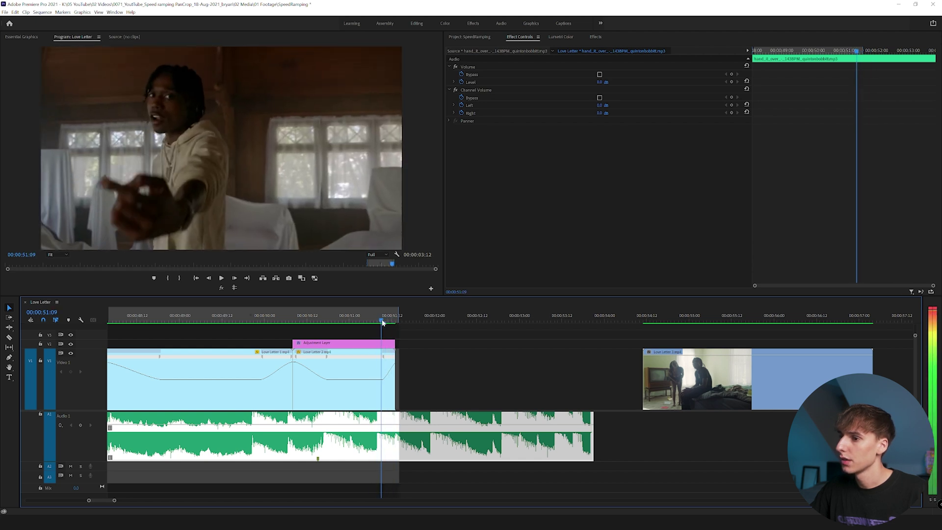
Play both clips with the music from the first clip's start at 00:00:48:02 past the second clip's end.
click(357, 344)
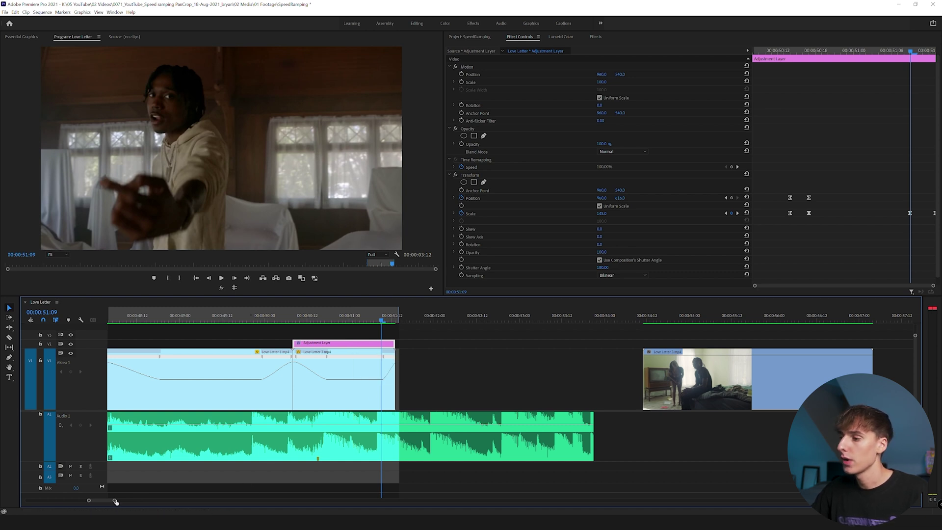
scroll(117, 500, down, 3)
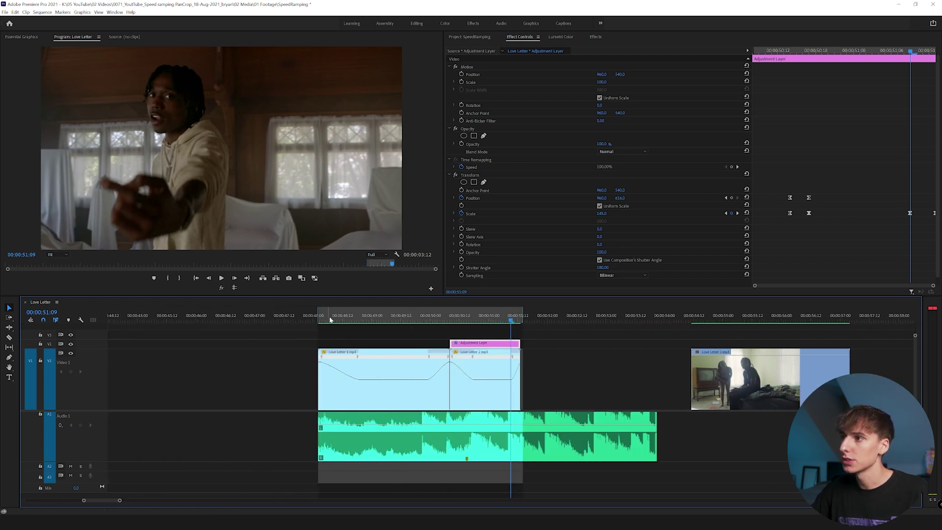
drag(330, 319, 318, 320)
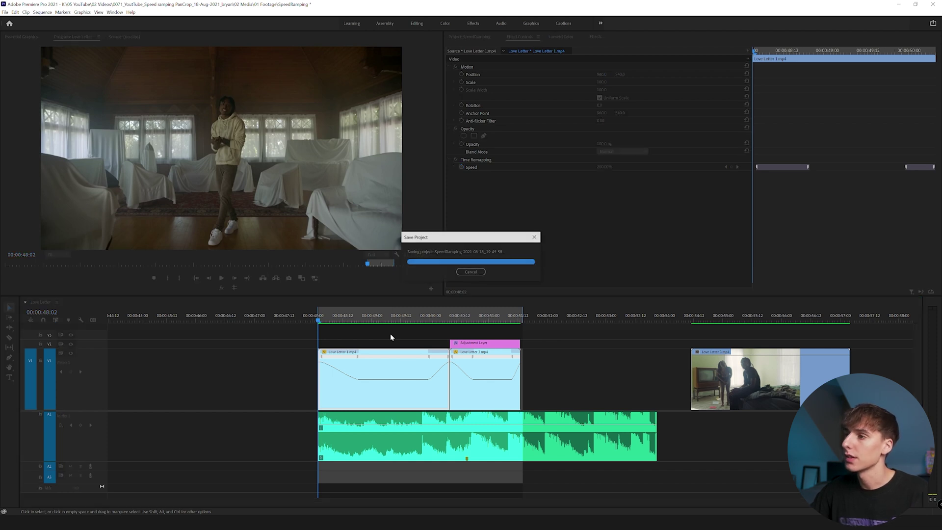
key(space)
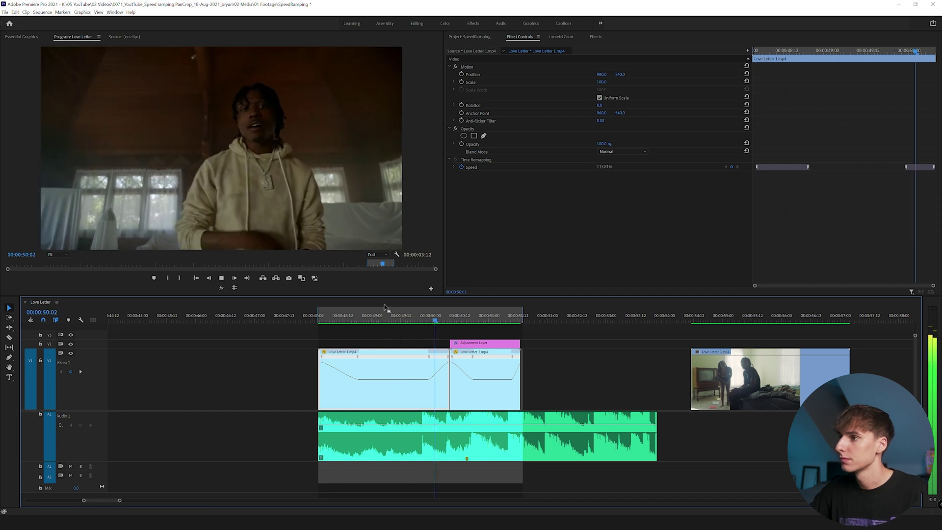
key(space)
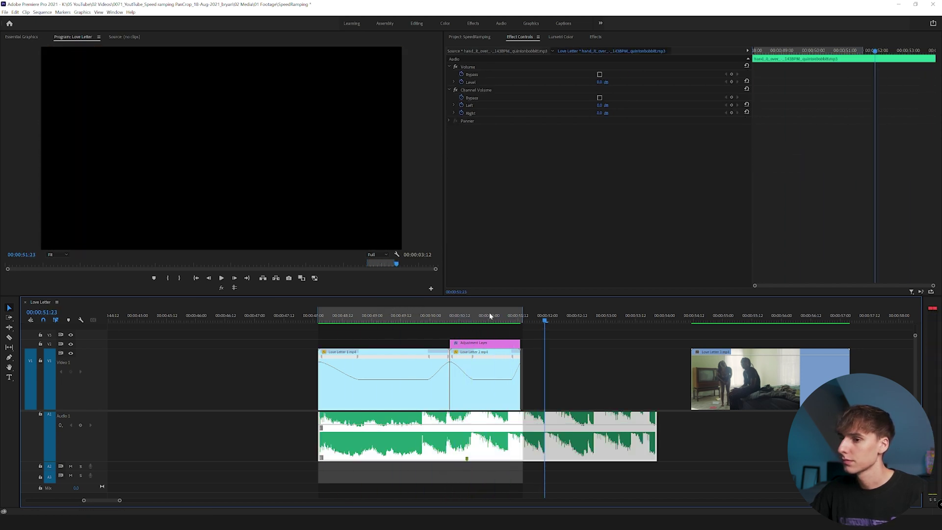
Move Love Letter 3.mp4 to 00:00:51:13, directly after the second clip, and change its time interpolation in the speed settings.
drag(532, 319, 521, 318)
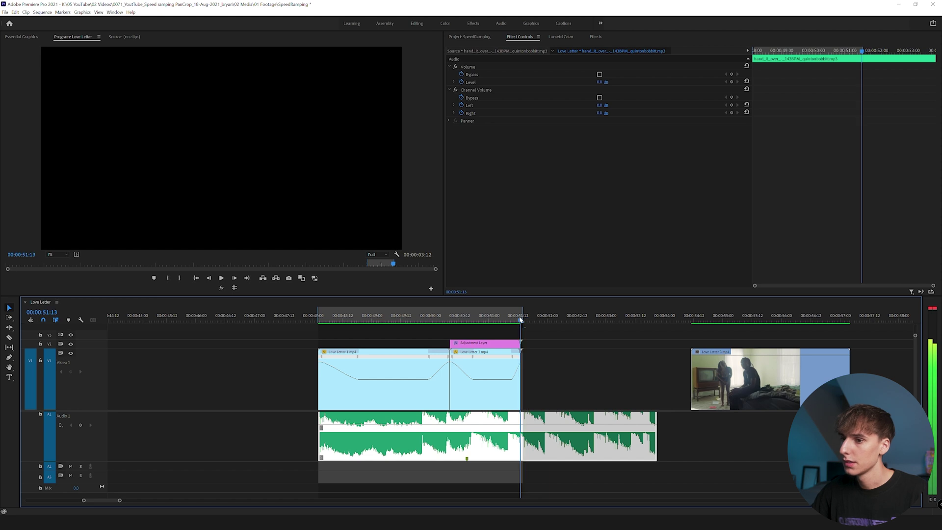
drag(703, 364, 535, 375)
right_click(550, 371)
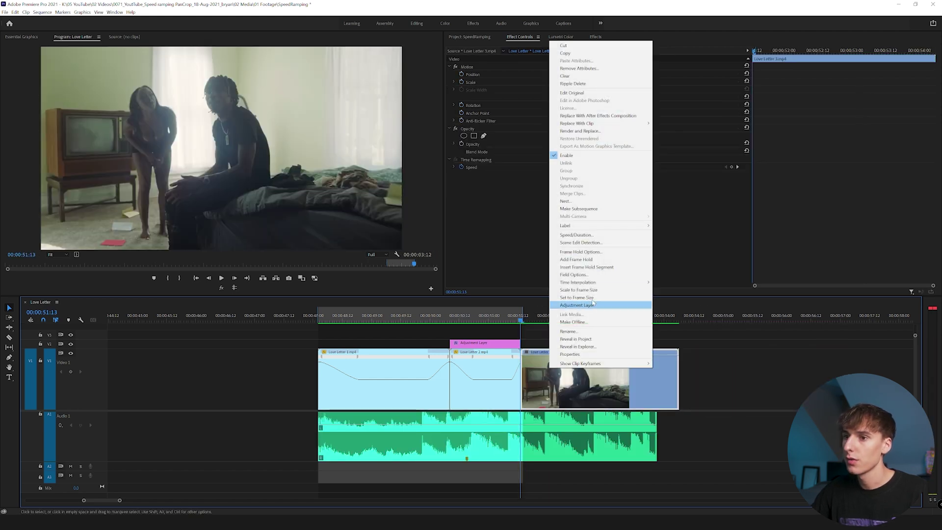
click(572, 238)
click(468, 288)
click(474, 308)
click(454, 297)
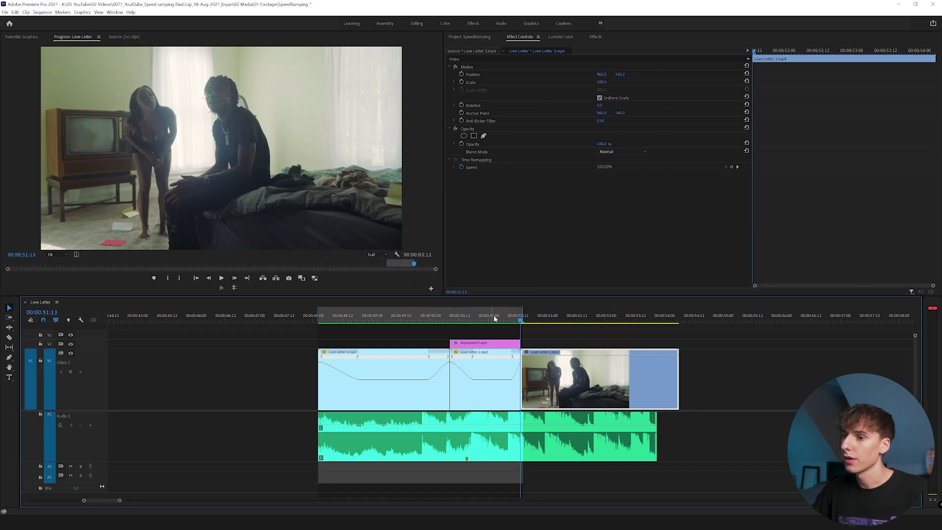
Show the time remapping speed on the third clip and add a speed keyframe at 00:00:52:09.
click(526, 352)
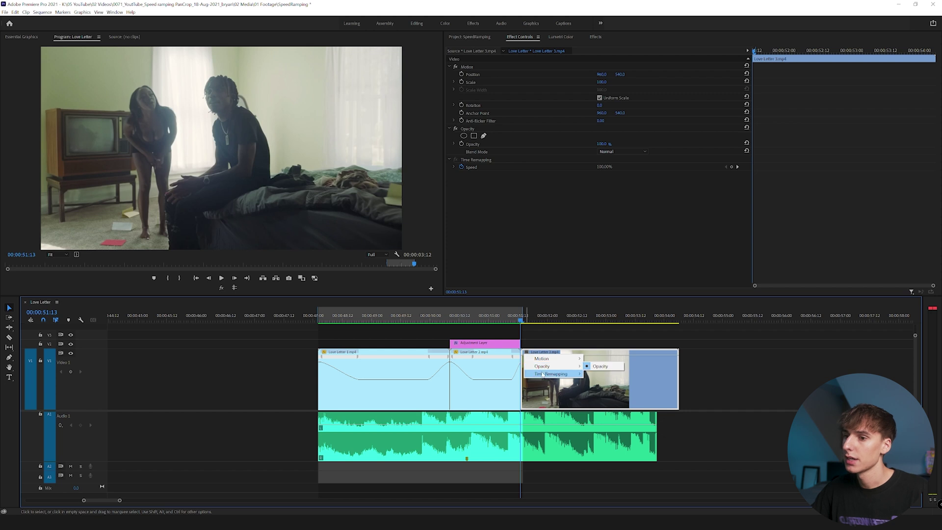
click(599, 374)
click(545, 321)
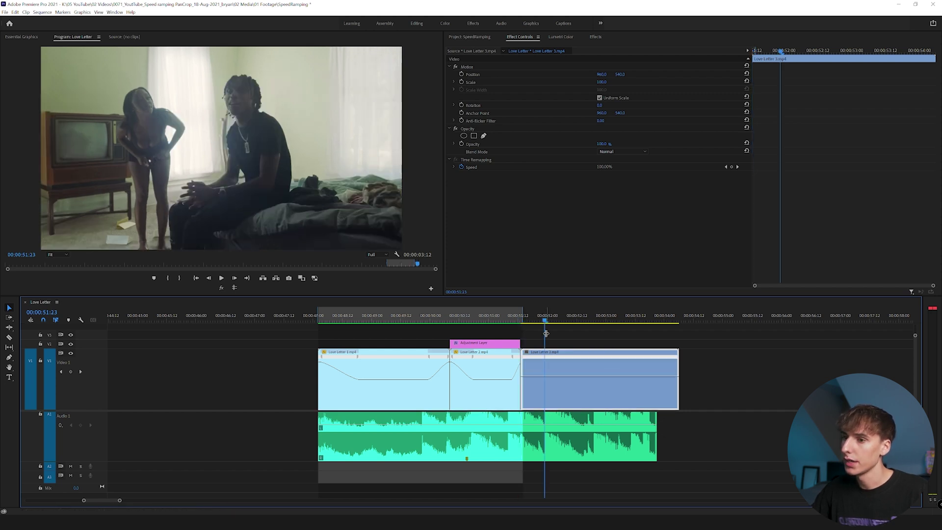
drag(546, 319, 572, 321)
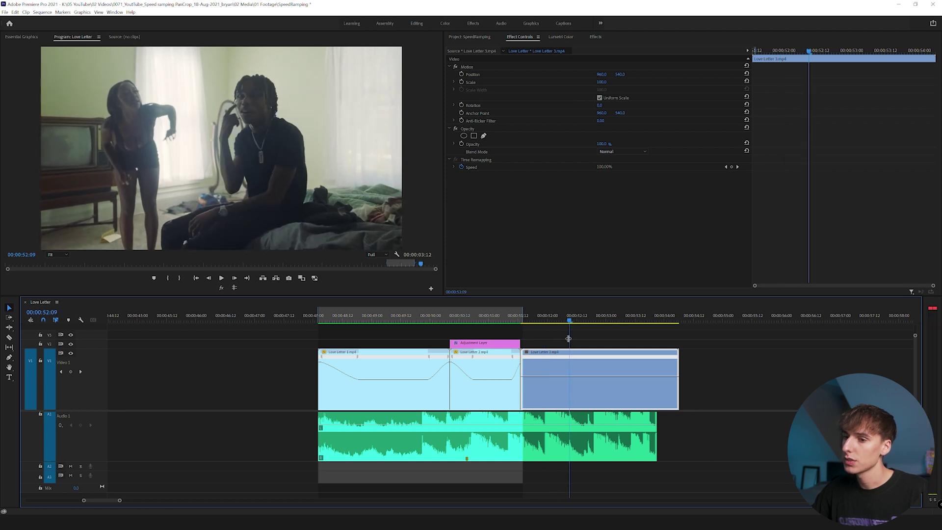
key(p)
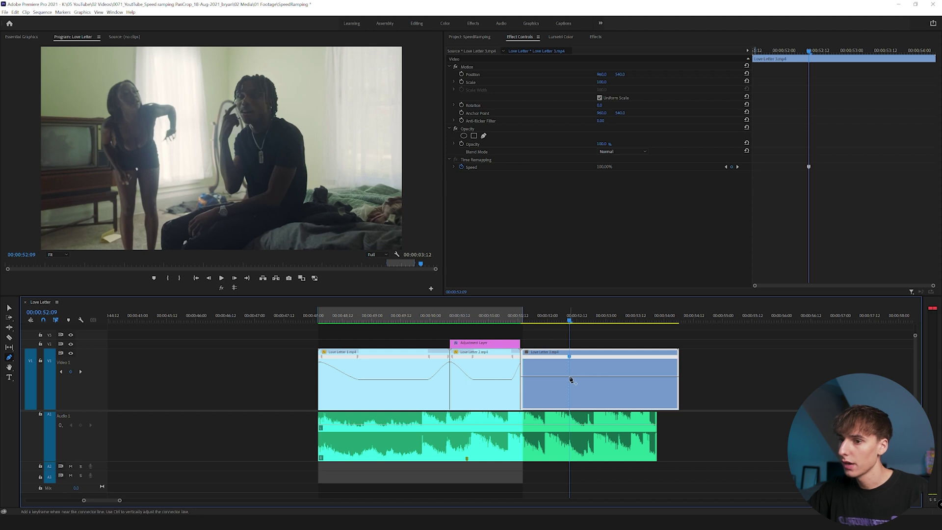
key(v)
Raise the speed before the third clip's keyframe to 200% and split the keyframe into a ramp from the clip's start.
drag(548, 381, 551, 376)
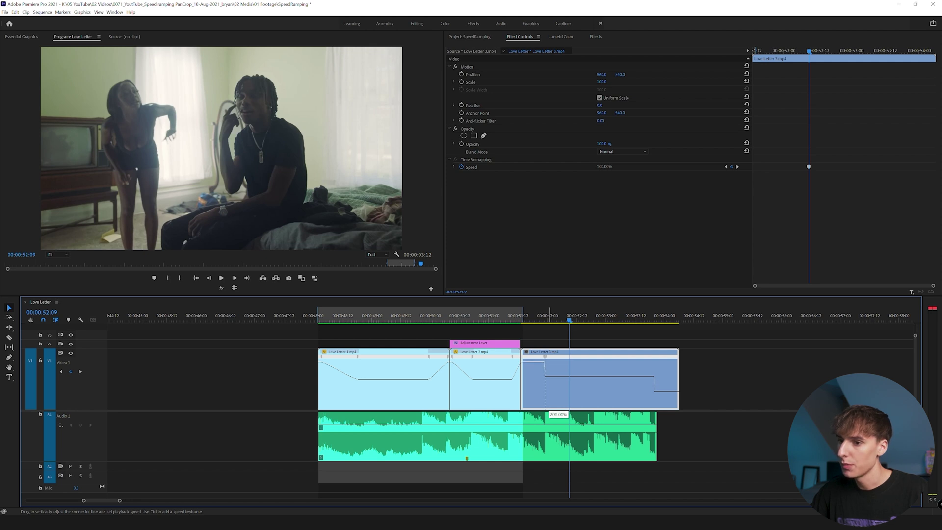
drag(550, 361, 548, 361)
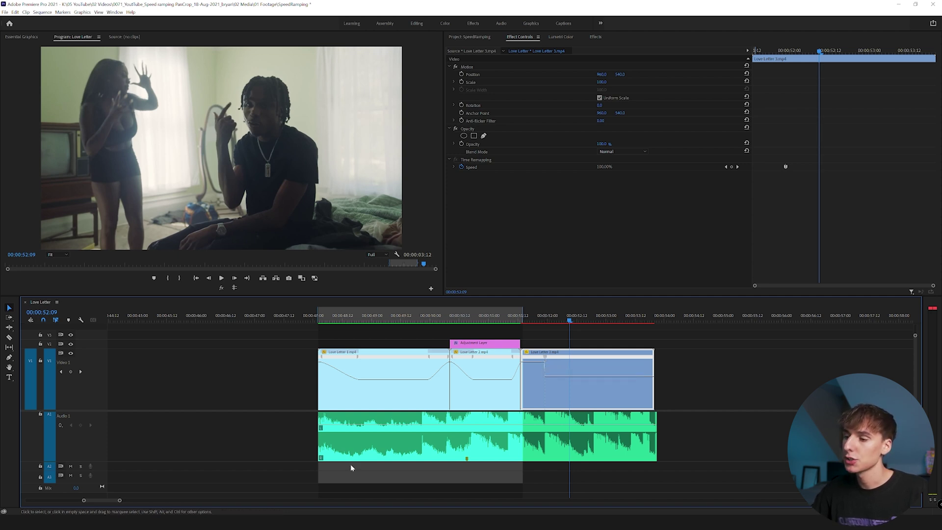
drag(122, 502, 118, 502)
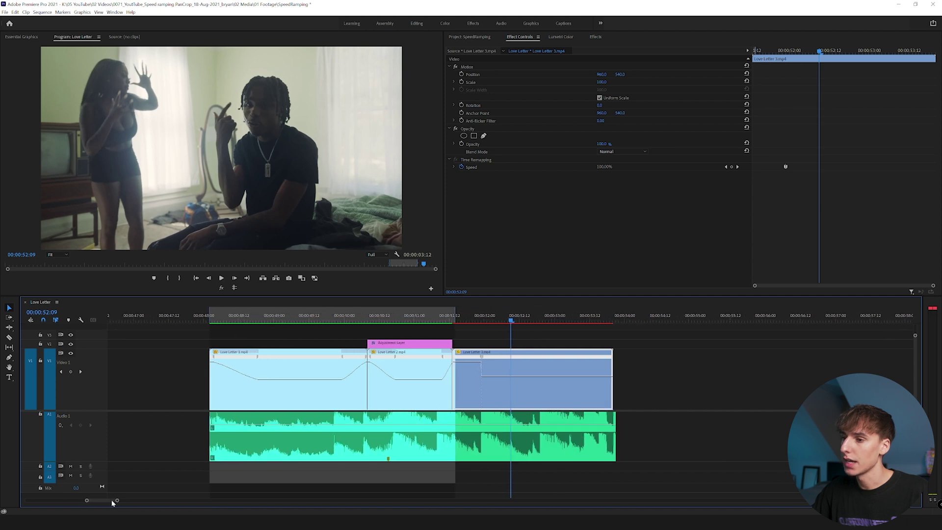
drag(481, 357, 458, 359)
Fine-tune the speeds and curve of the third clip's opening ramp so that it ends on the beat at 00:00:51:23.
click(481, 316)
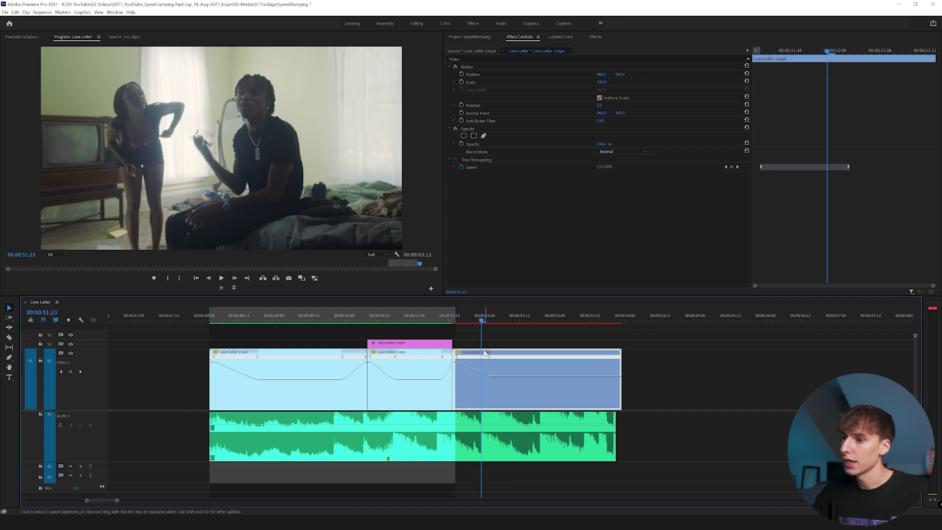
click(455, 361)
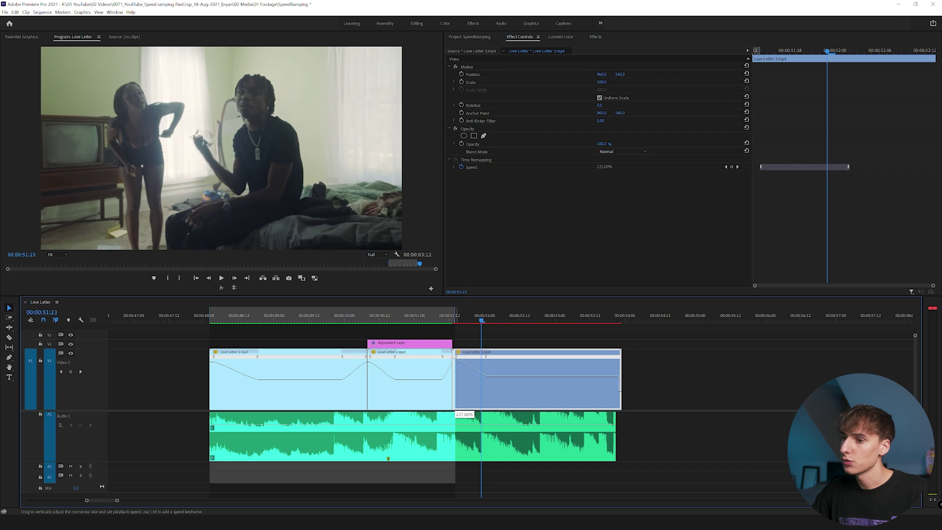
drag(458, 357, 458, 357)
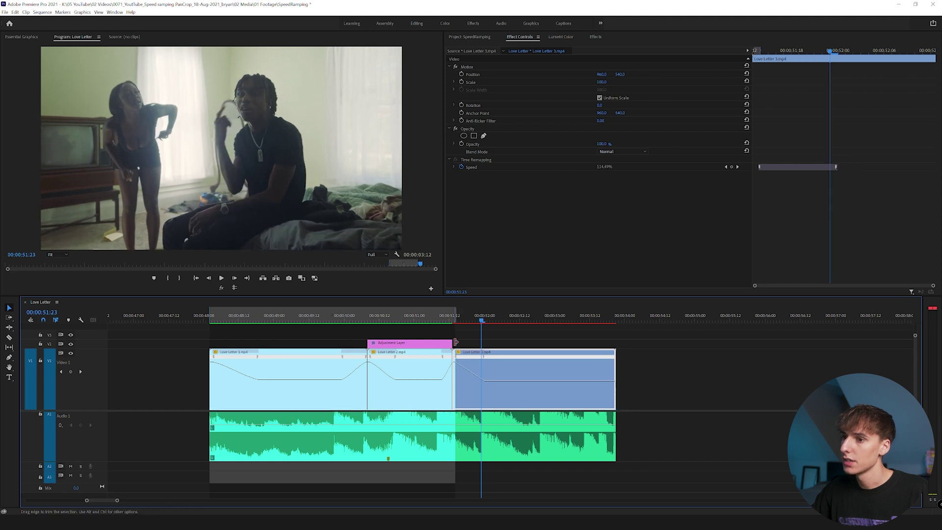
drag(456, 362, 454, 361)
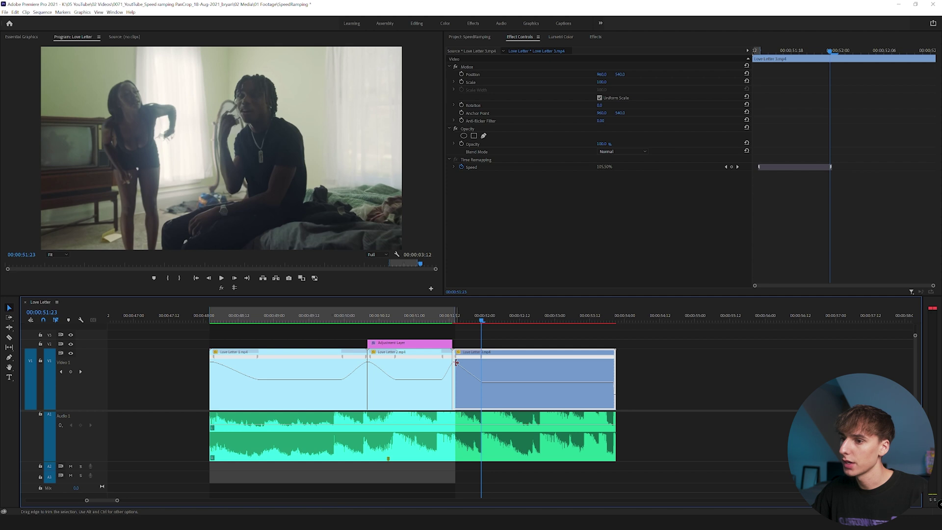
click(464, 365)
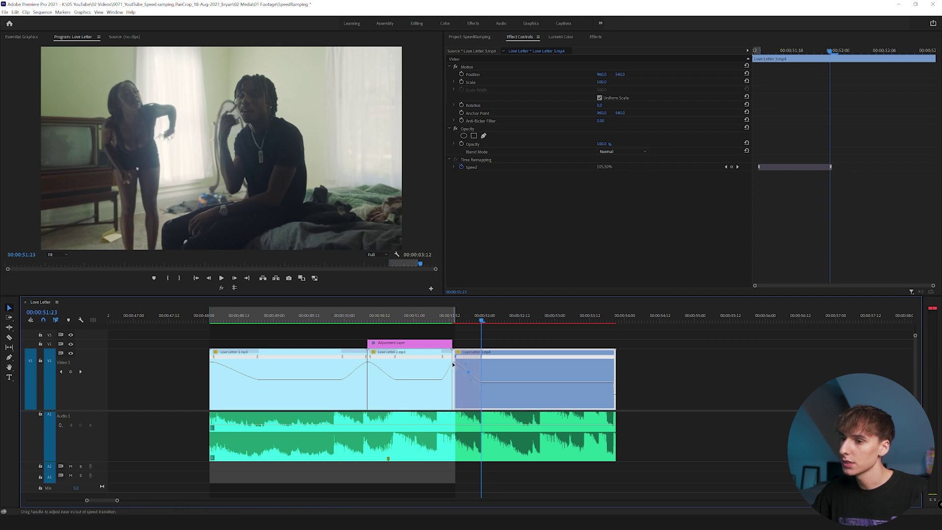
Extend the in-to-out range to the third clip's end at 00:00:53:20, render the previews and play across the second cut.
drag(455, 316, 615, 322)
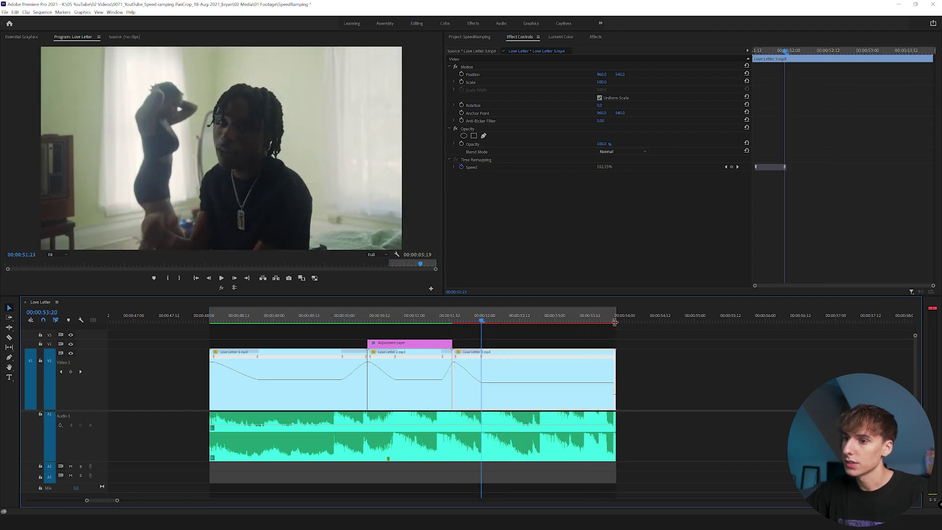
key(ctrl+shift+space)
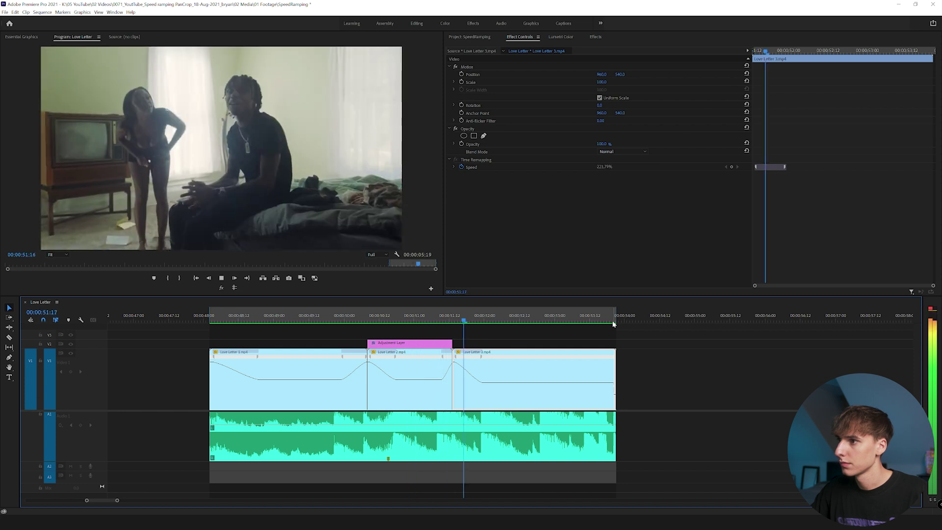
key(space)
Lower the third clip's speed after the opening ramp to 80% and add another speed keyframe at 00:00:52:19.
click(481, 321)
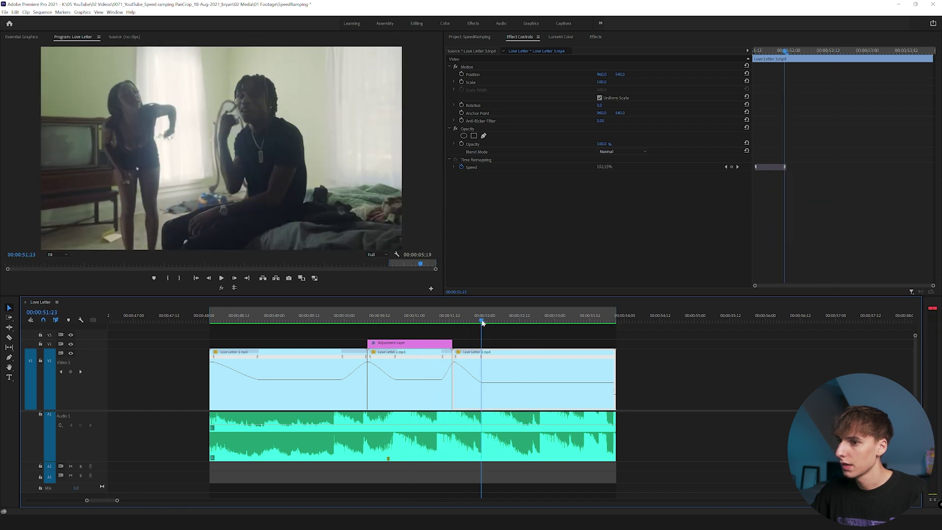
drag(490, 382, 490, 385)
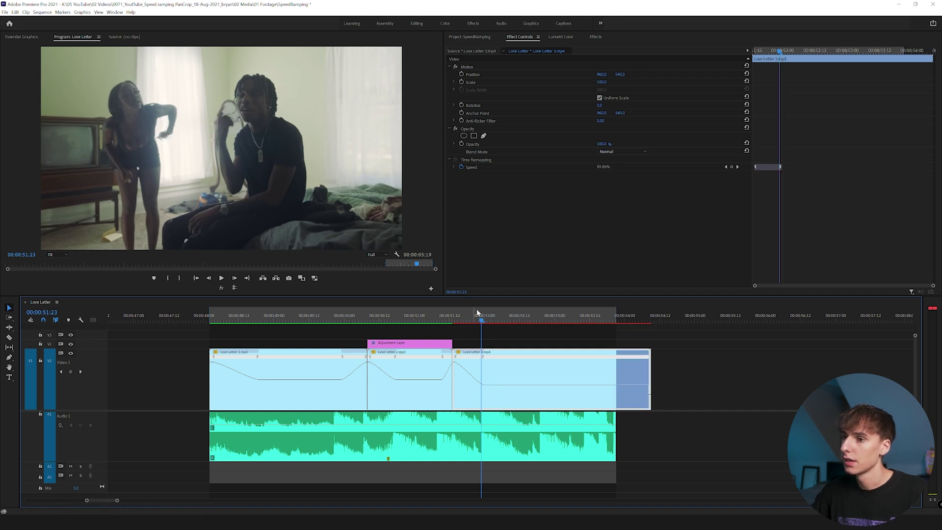
click(487, 319)
drag(492, 320, 540, 325)
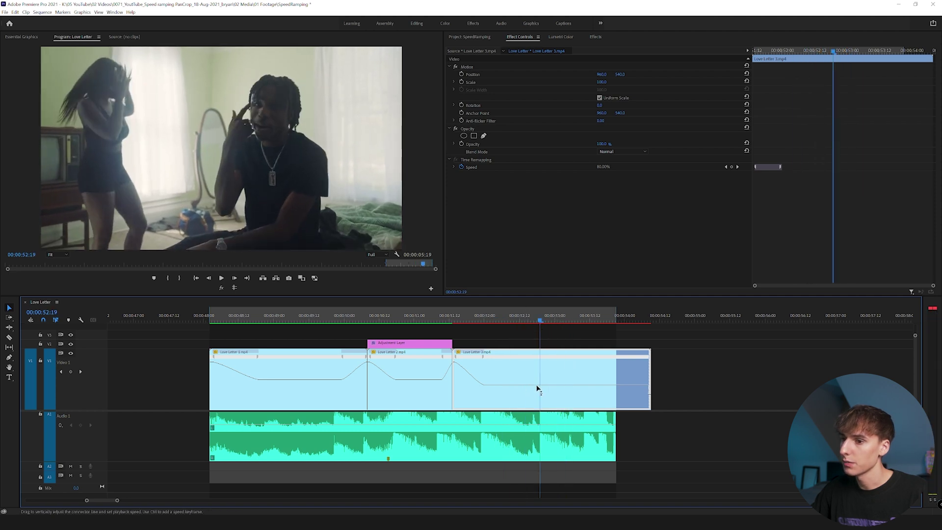
key(p)
key(v)
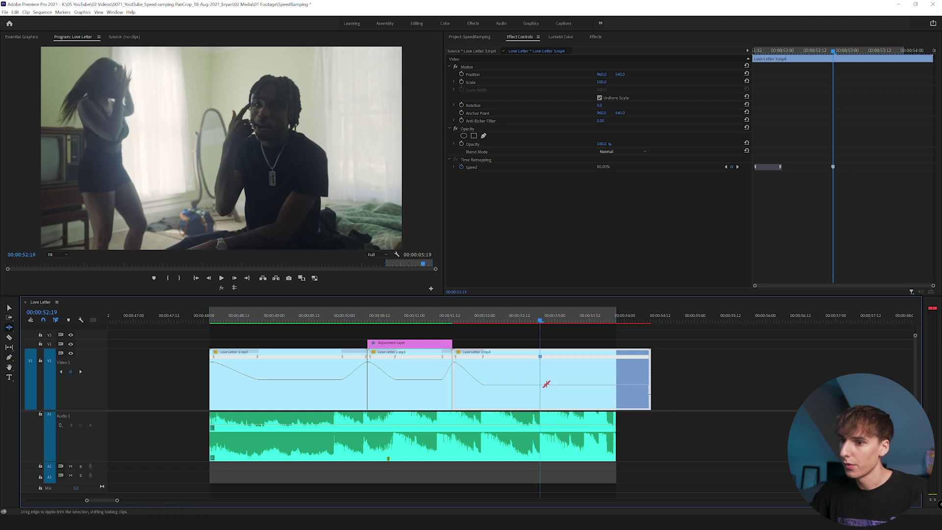
Slightly raise the third clip's speed after its last keyframe and split that keyframe into a long, gradual ramp.
drag(545, 384, 606, 361)
drag(542, 358, 504, 360)
drag(601, 357, 612, 360)
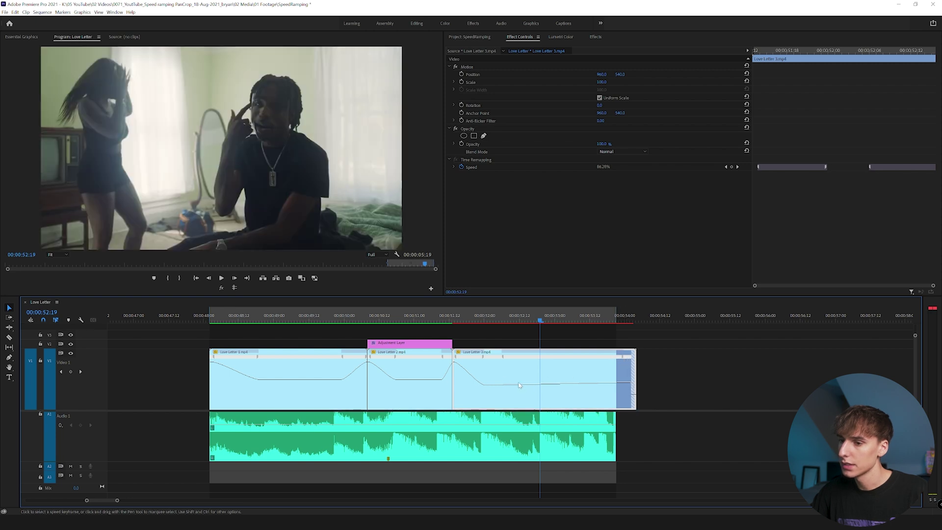
Trim the third clip's end to the end of the music and return the playhead to the beat at 00:00:51:23.
drag(476, 321, 610, 341)
drag(634, 371, 614, 371)
click(482, 322)
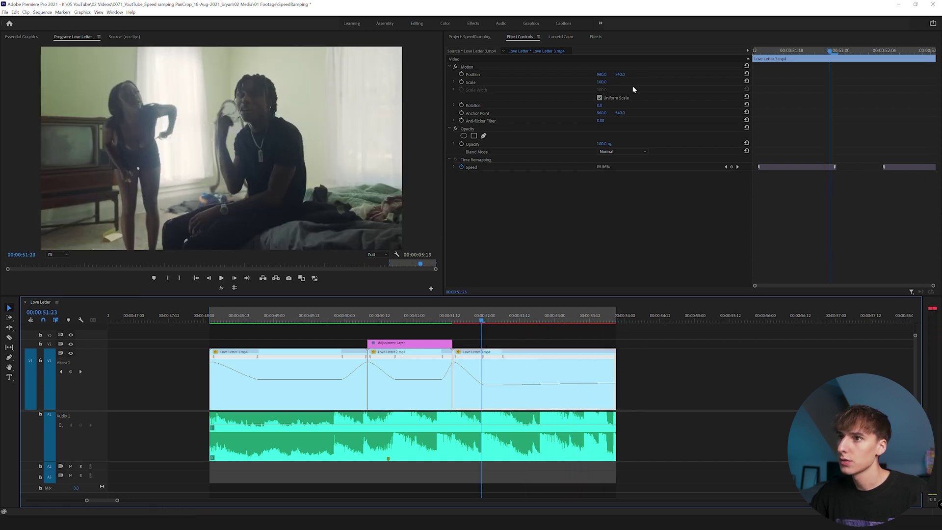
Place an adjustment layer above the third clip, covering its full length.
click(472, 37)
drag(452, 343, 620, 342)
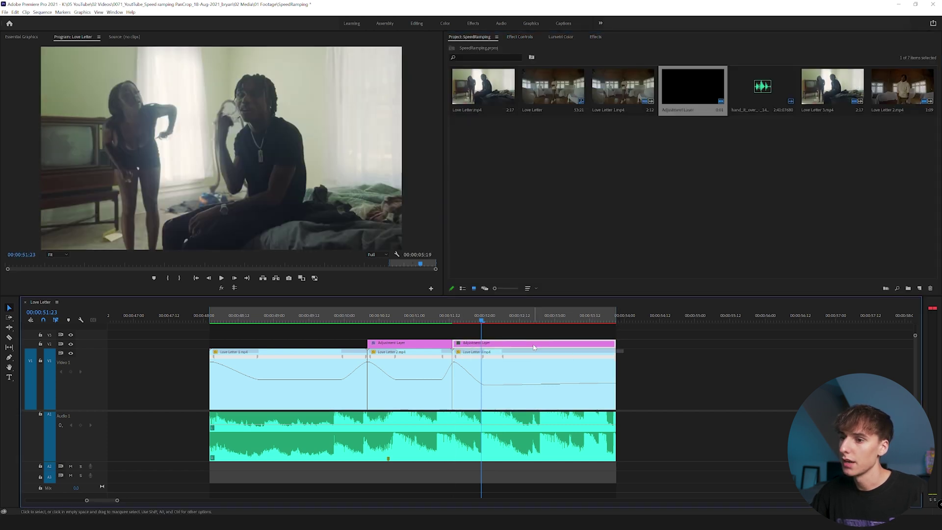
click(520, 37)
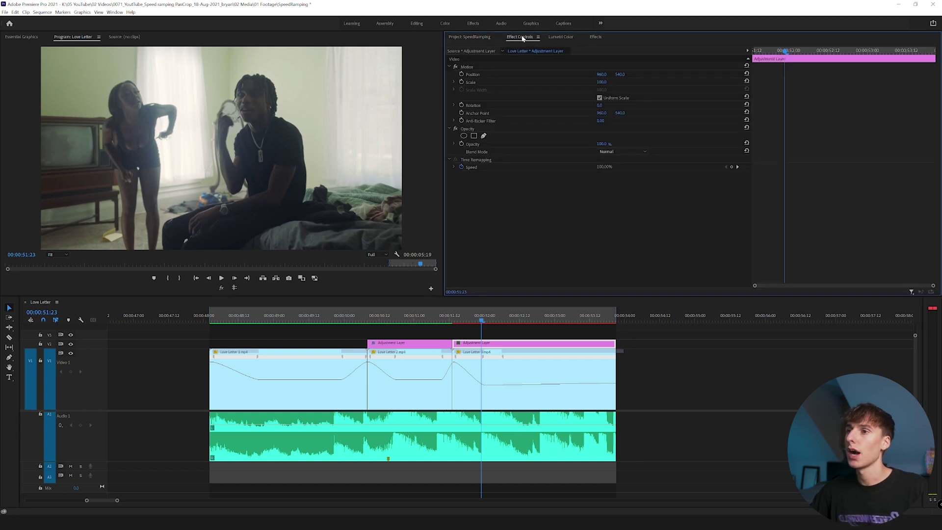
Apply the Transform effect to the third clip's adjustment layer and set its shutter angle to 180.
click(595, 37)
drag(471, 99, 461, 345)
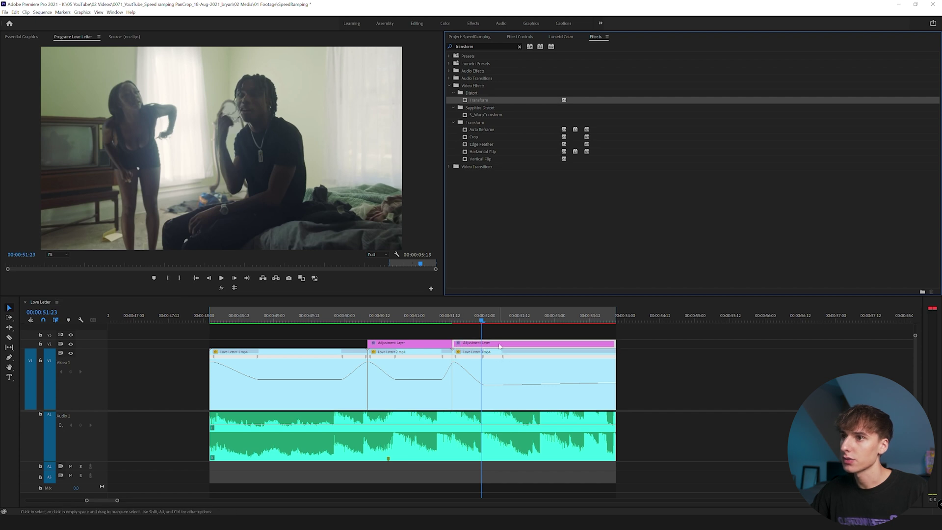
click(520, 37)
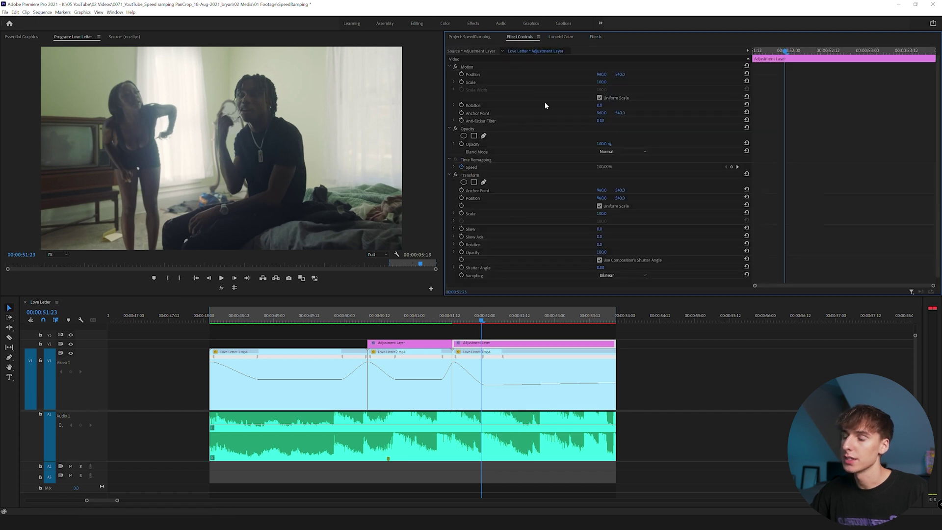
click(601, 268)
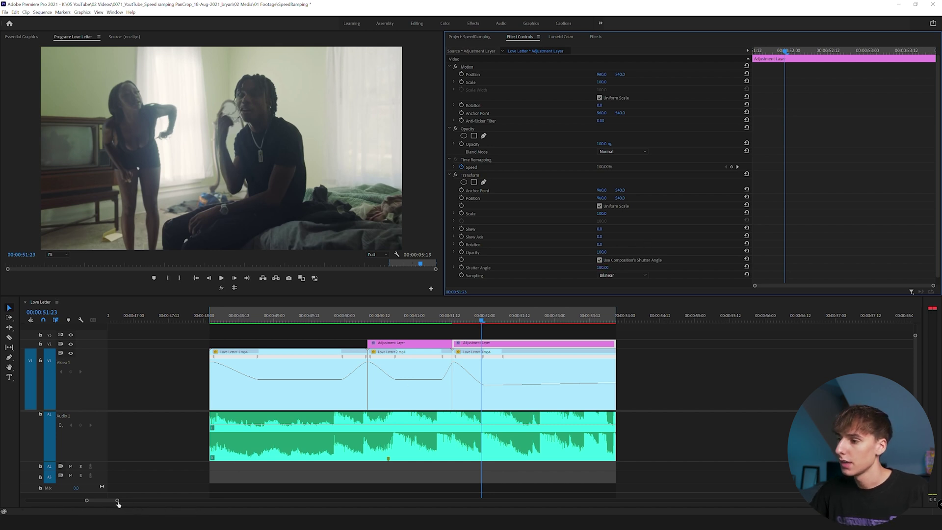
Keyframe the Transform scale from 100 at 00:00:51:20 to 140 at 00:00:51:23.
drag(118, 501, 112, 501)
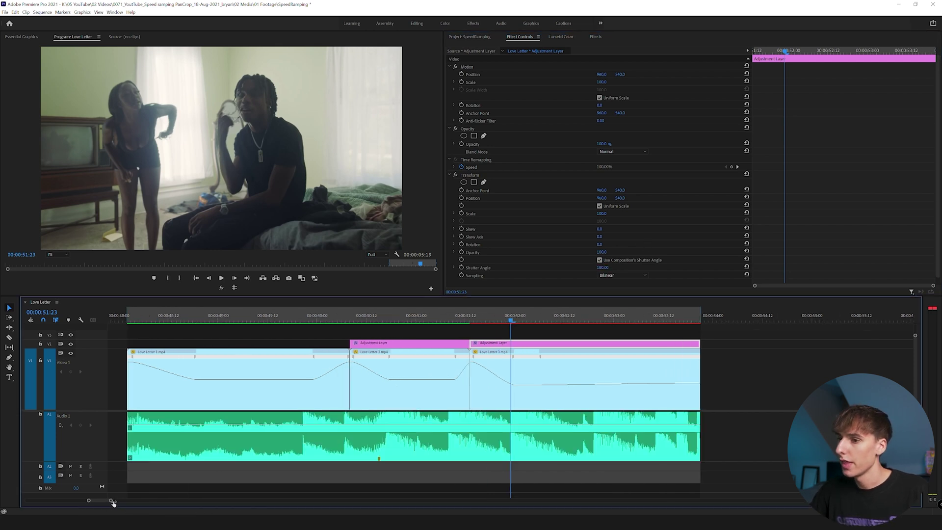
click(210, 278)
click(210, 279)
click(209, 279)
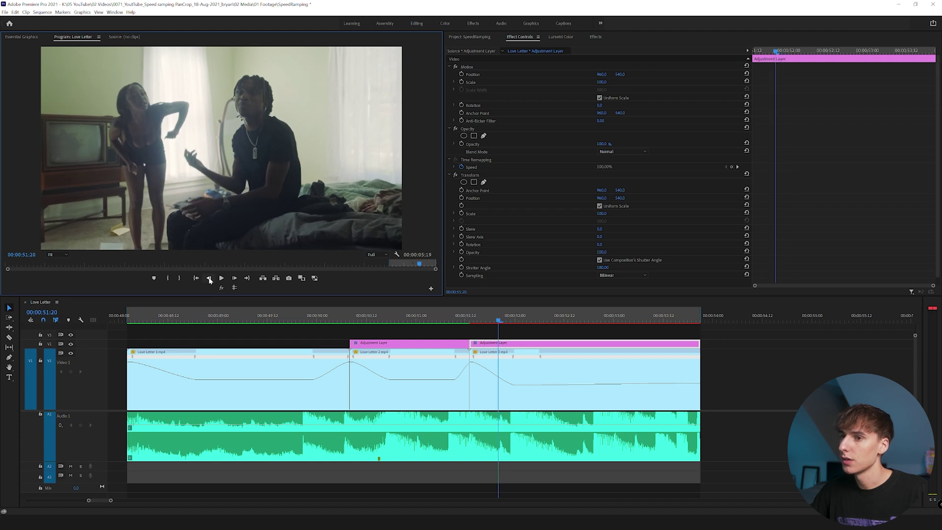
click(462, 213)
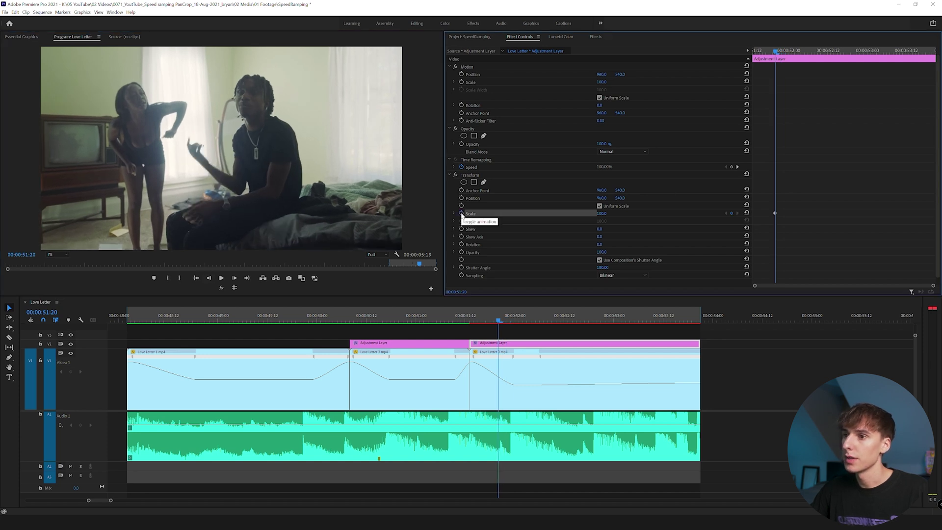
click(235, 279)
click(235, 278)
click(235, 278)
click(235, 278)
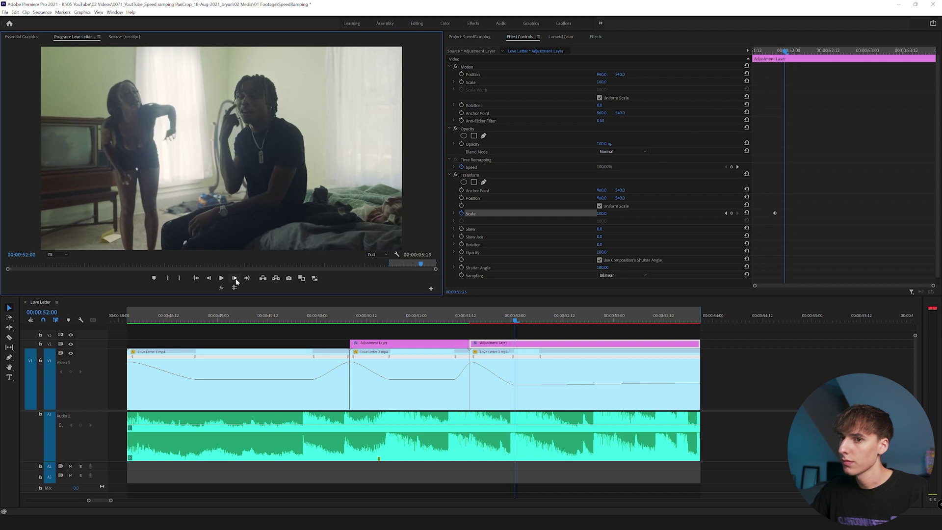
click(210, 278)
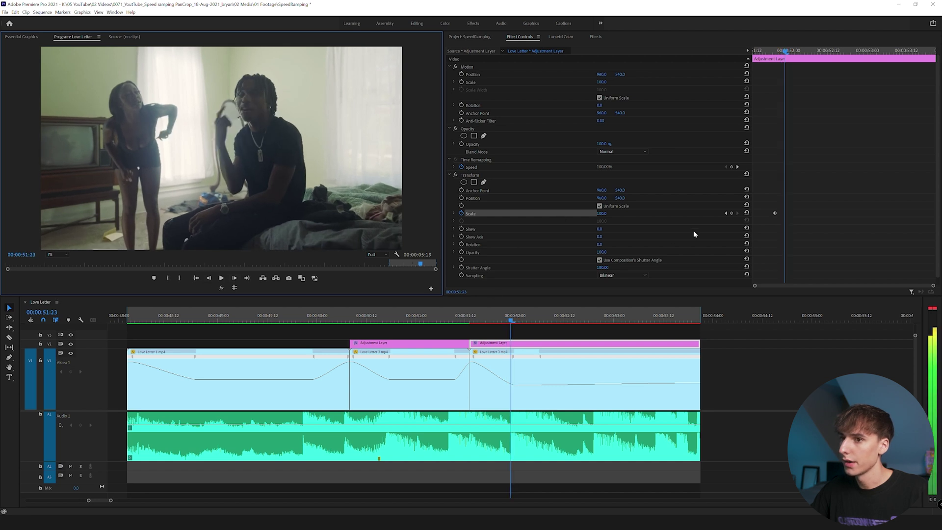
drag(602, 215, 607, 212)
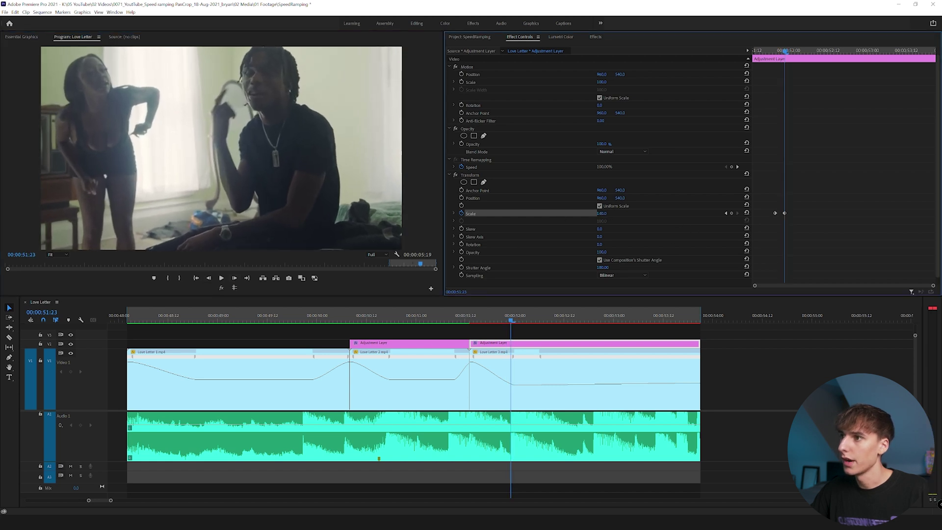
Keyframe the Transform position from its default at the zoom's start to 1042, 609 at 00:00:51:23 to reframe the subject.
click(462, 198)
drag(783, 198, 776, 199)
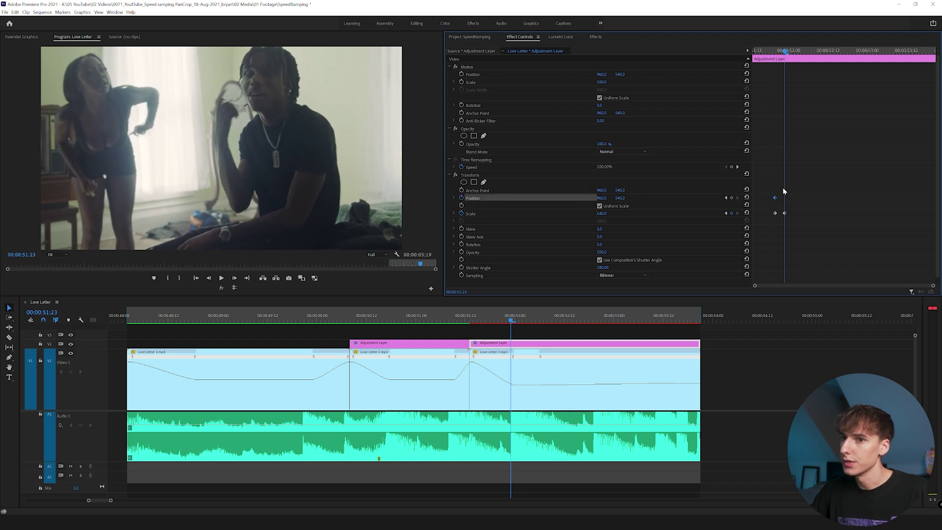
mouse_move(624, 197)
mouse_down()
mouse_move(658, 199)
mouse_move(605, 198)
mouse_up()
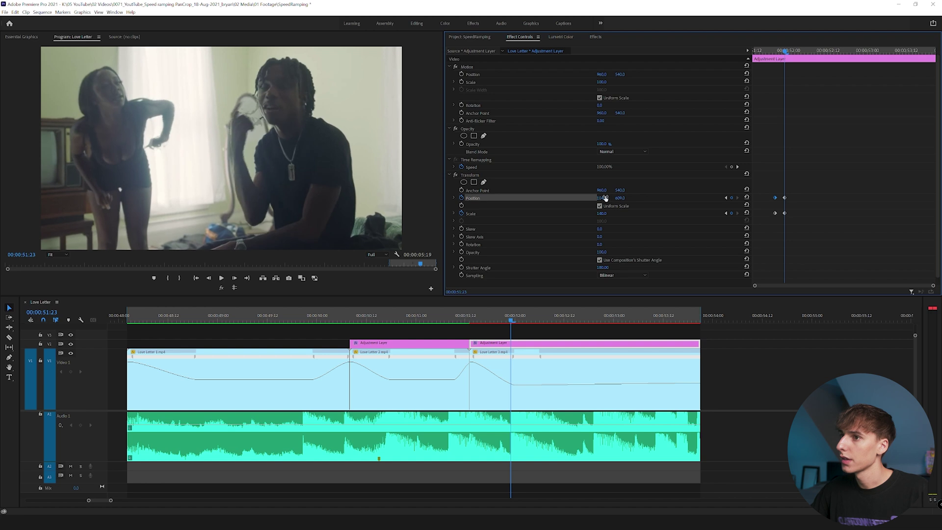
Set the temporal interpolation of all Position and Scale keyframes to Bezier and render the previews.
right_click(783, 214)
mouse_move(829, 268)
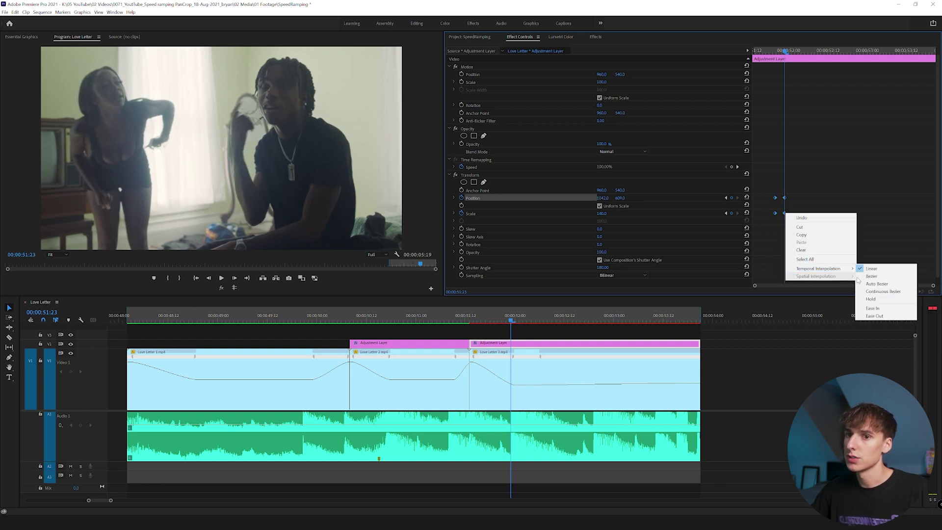
click(867, 278)
key(Return)
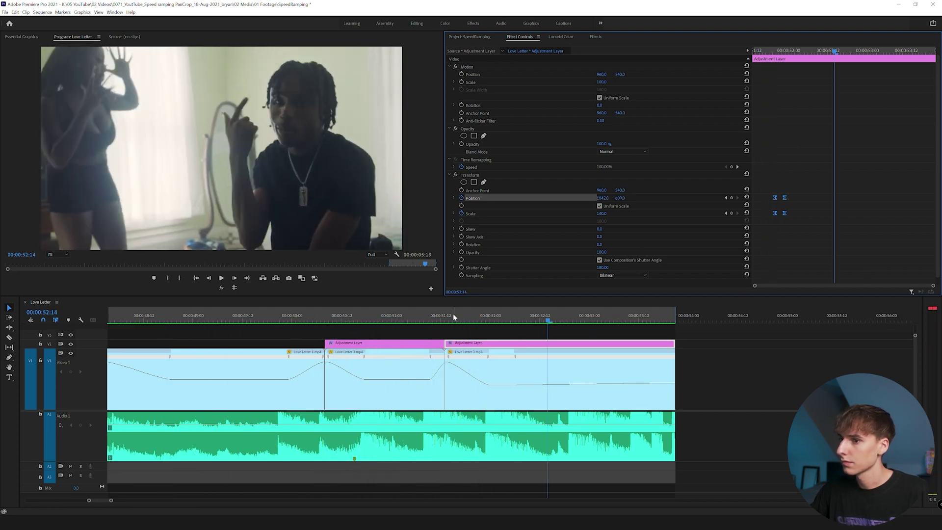
Move the first Position and Scale keyframes earlier to 00:00:51:18 and render the previews.
click(491, 320)
key(Left)
click(796, 216)
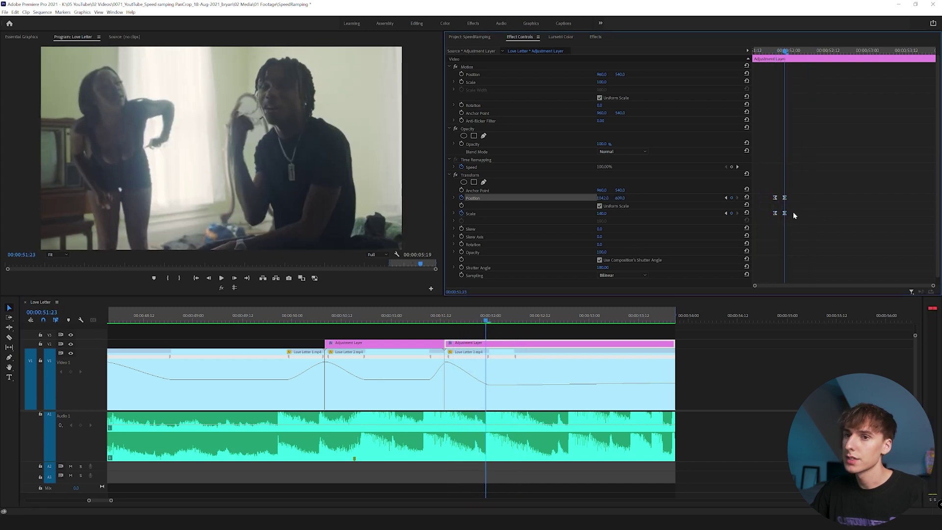
shift+click(210, 279)
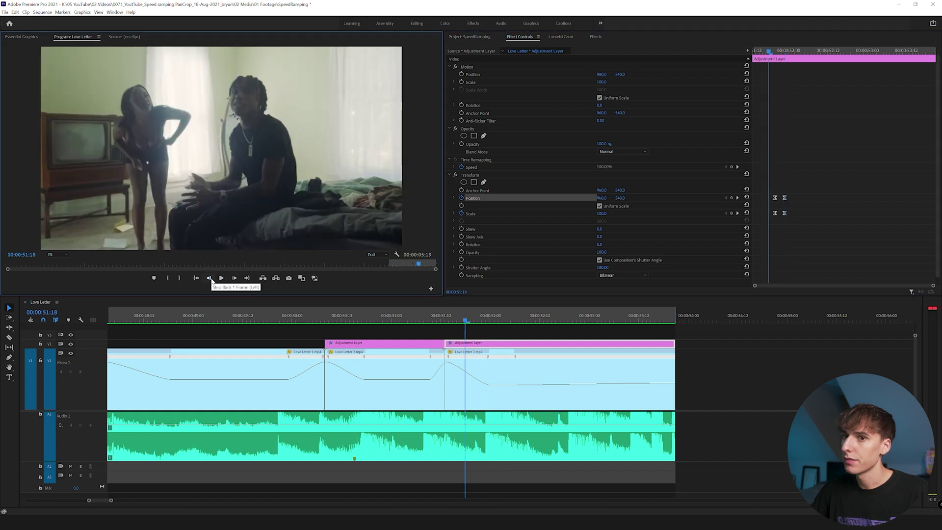
drag(779, 190, 769, 214)
key(Return)
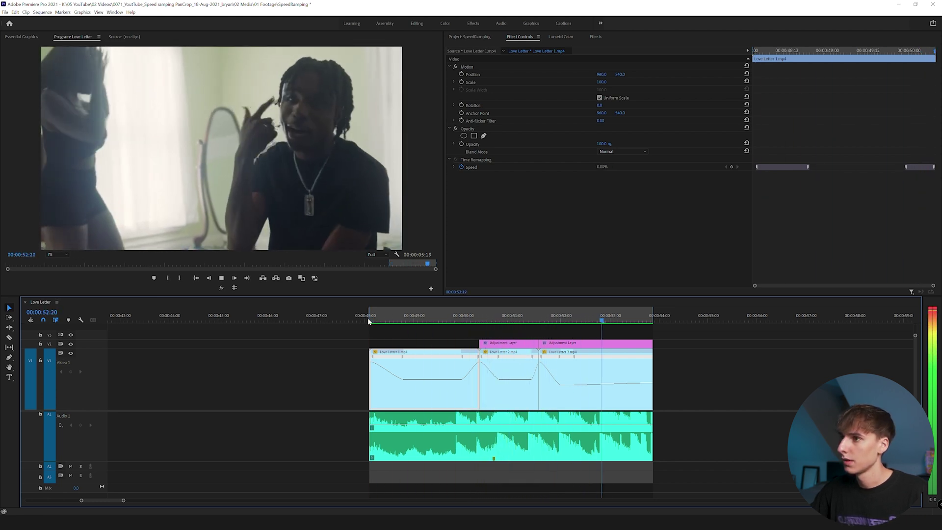
Place an unramped Love Letter 2.mp4 directly after the first clip and set its time interpolation to Optical Flow.
drag(370, 320, 474, 314)
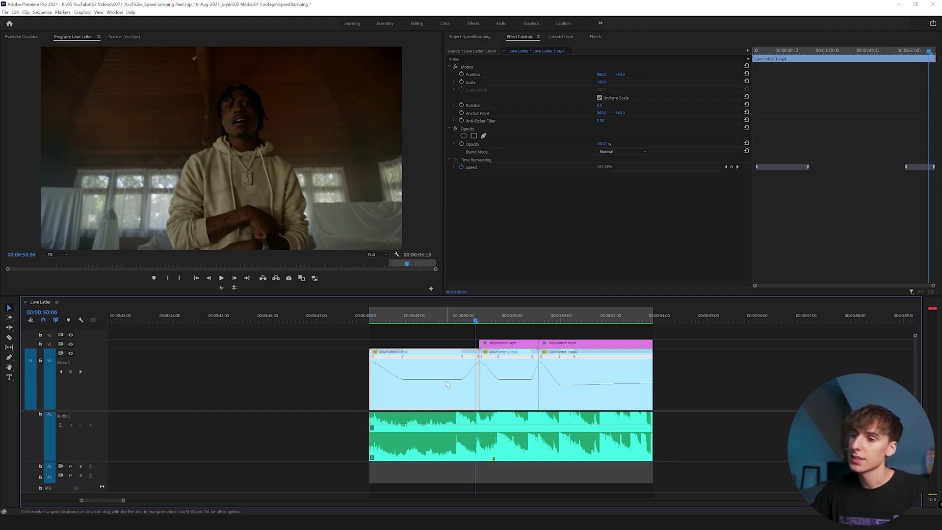
drag(902, 88, 497, 361)
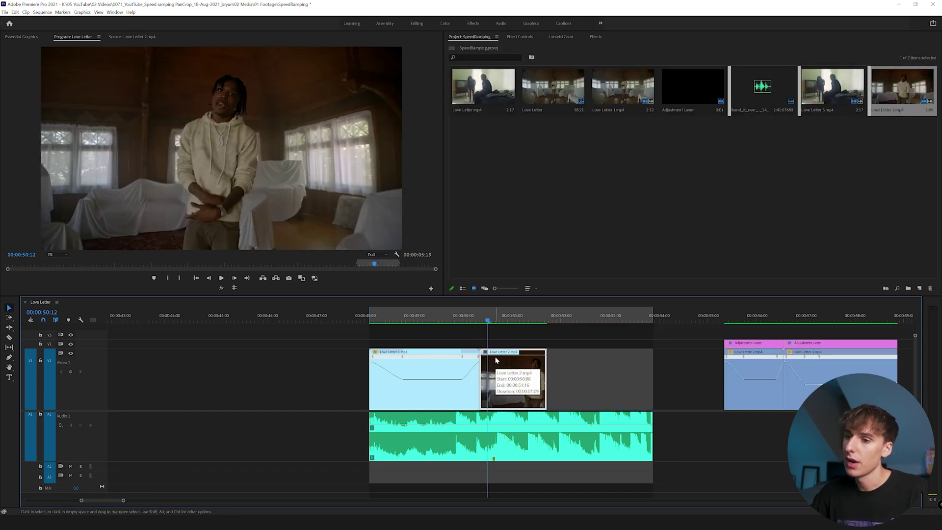
right_click(496, 359)
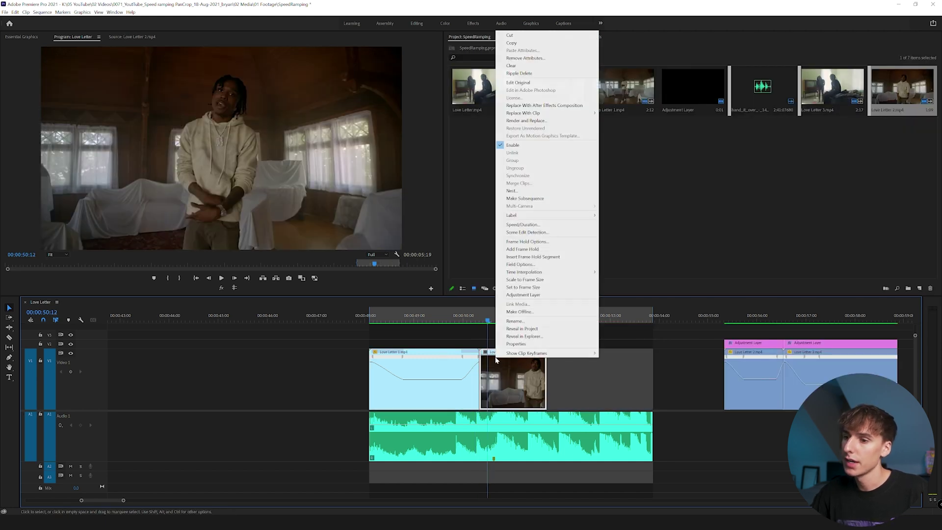
click(522, 224)
click(466, 288)
click(464, 304)
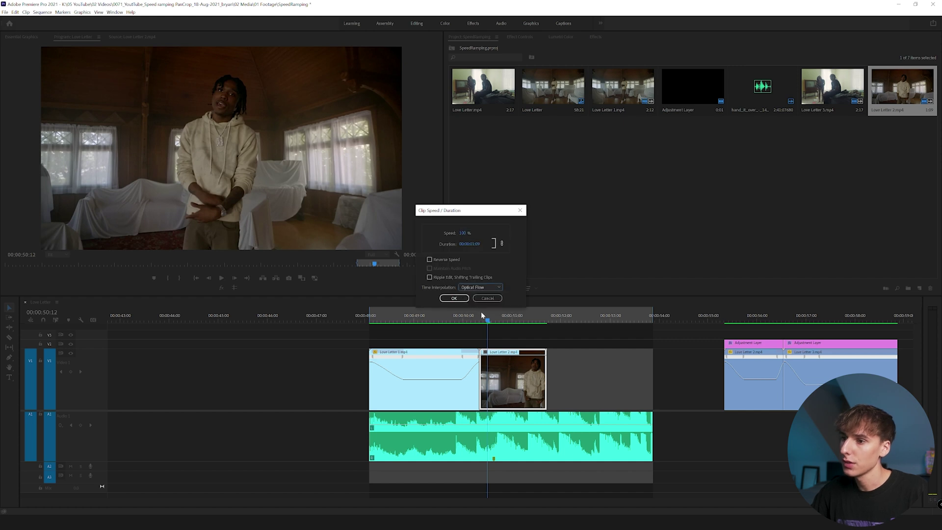
click(451, 298)
Show the Time Remapping speed line on the new second clip.
click(484, 352)
mouse_move(499, 375)
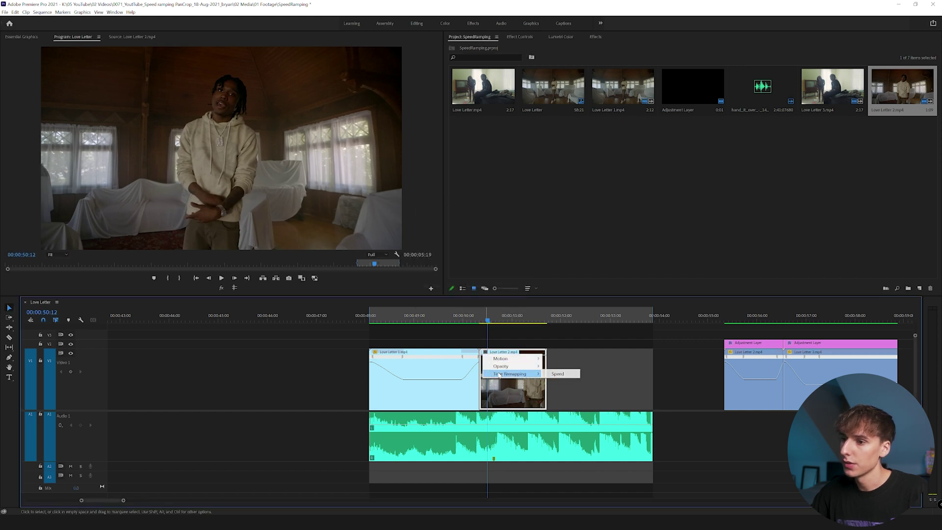
click(560, 374)
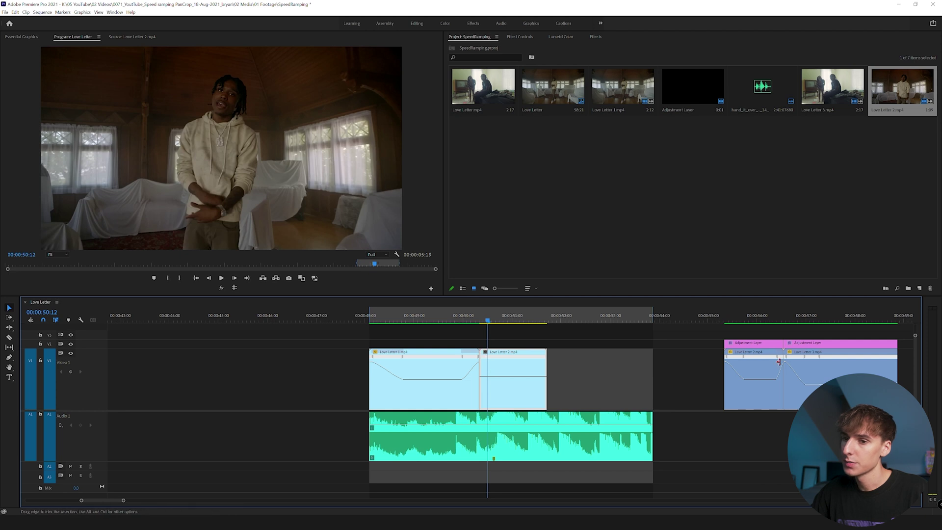
Set the new second clip's speed to 400%, join the third clip with its adjustment layer to its end, and render the previews.
drag(788, 359, 585, 369)
drag(503, 380, 502, 374)
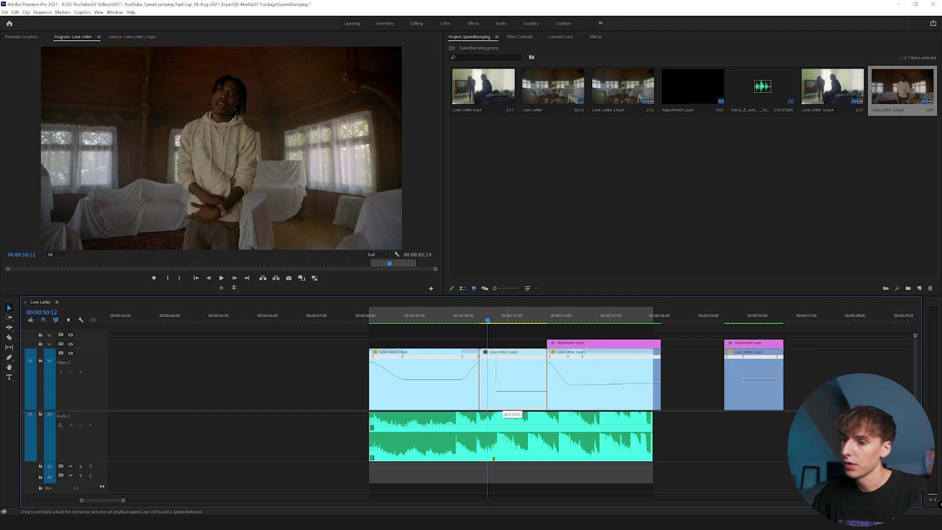
drag(510, 408, 510, 408)
drag(584, 353, 512, 366)
key(Return)
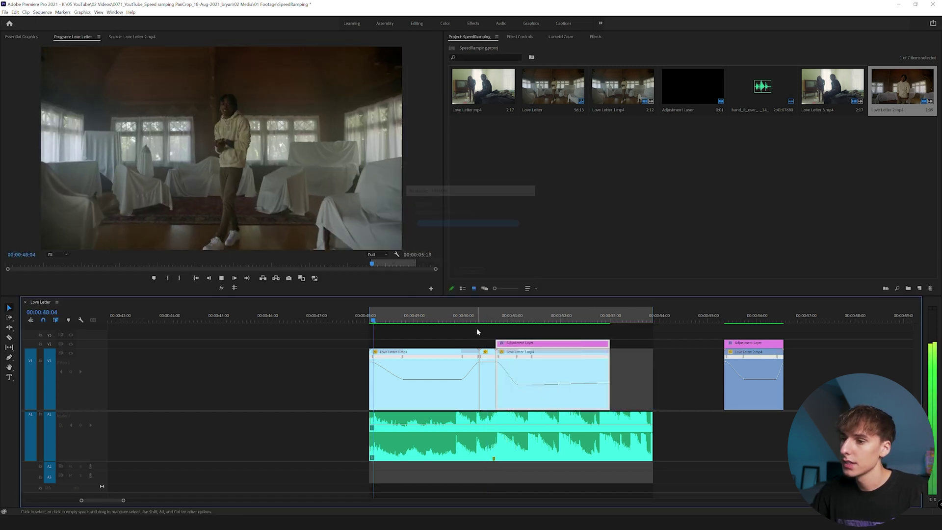
Play across the cuts around the 400% clip, with the music on and muted, to judge how the speeds connect.
key(space)
mouse_move(478, 320)
mouse_down()
mouse_move(496, 320)
mouse_move(476, 320)
mouse_up()
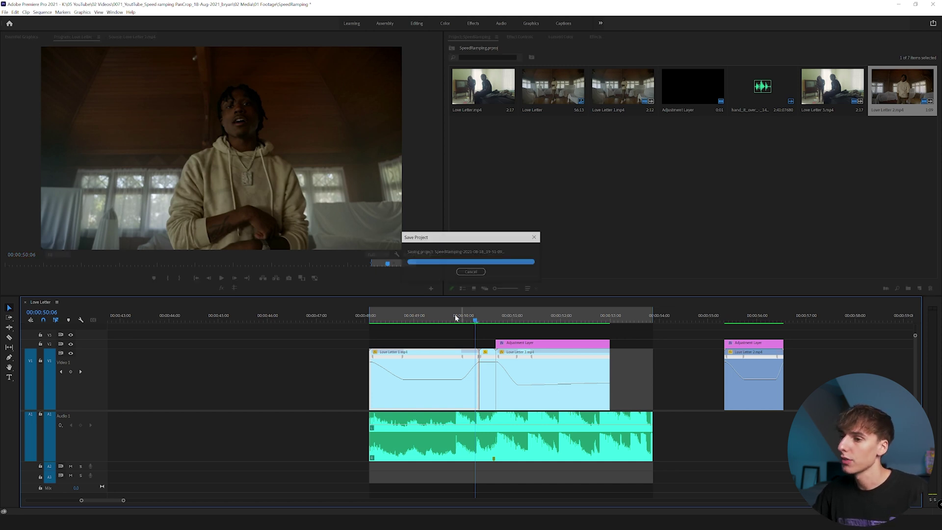
click(381, 319)
key(space)
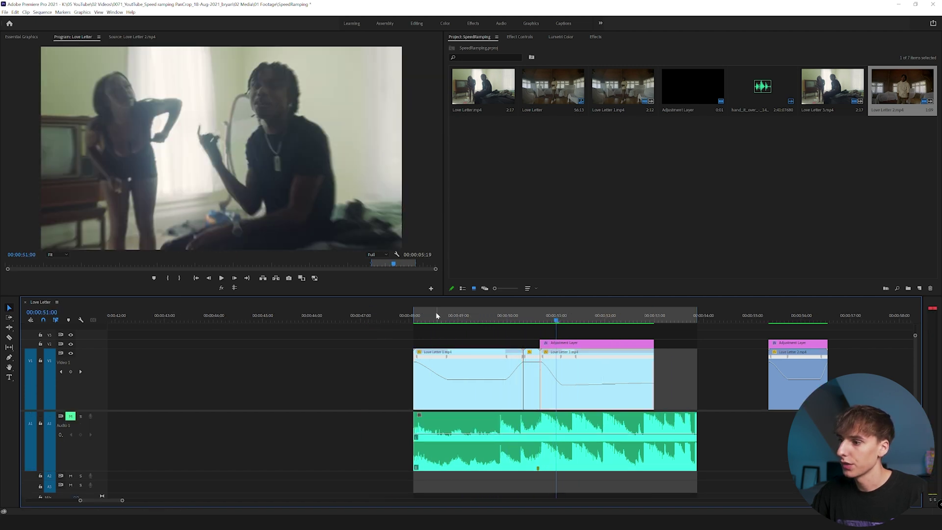
click(433, 318)
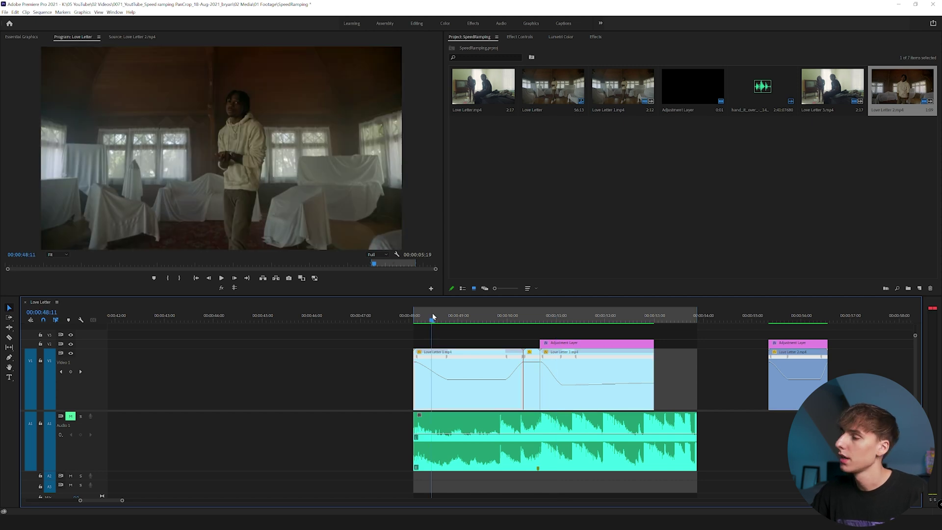
key(space)
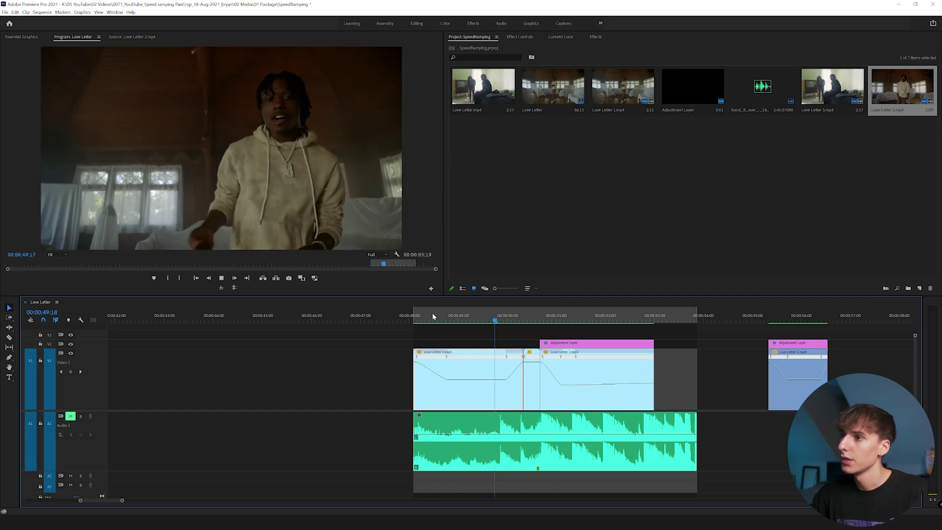
click(521, 319)
key(space)
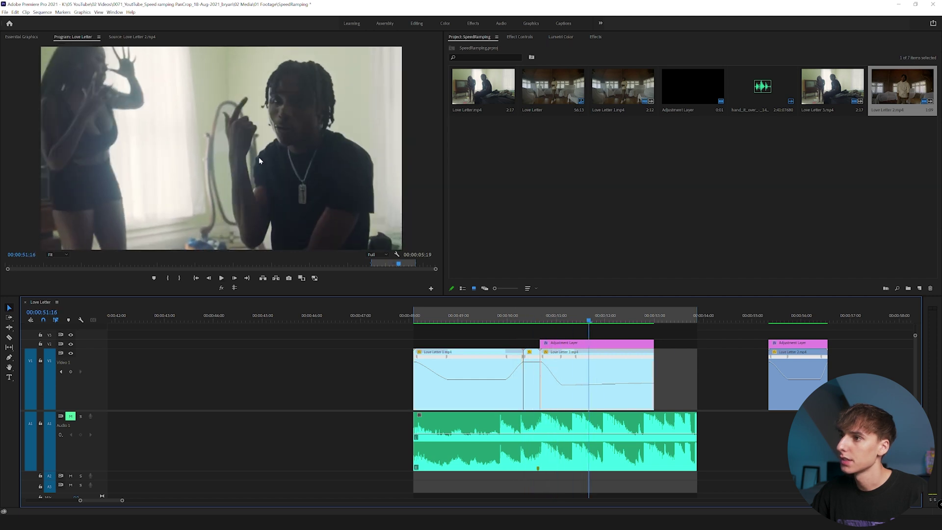
Move the third clip and its adjustment layer out of the way and lower the second clip's speed to below 100%.
drag(521, 318, 532, 318)
drag(579, 337, 693, 369)
drag(537, 362, 537, 368)
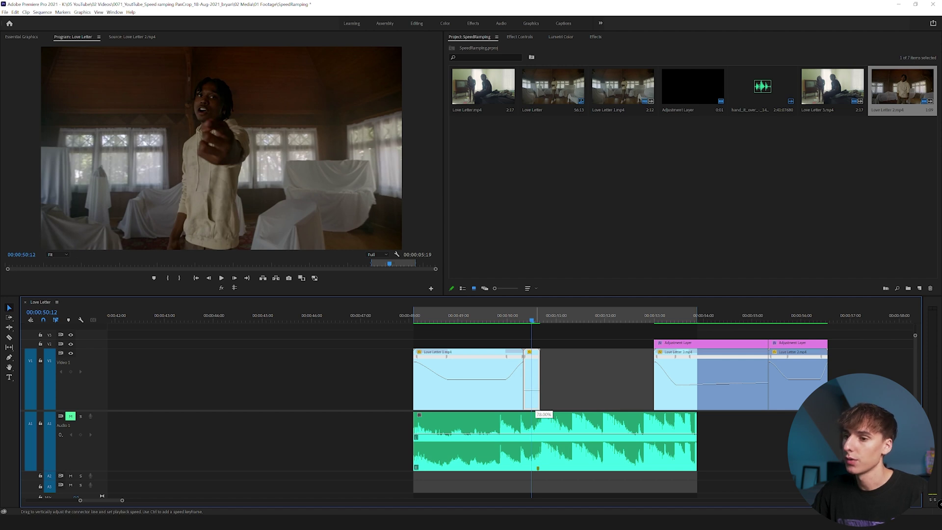
key(ctrl+z)
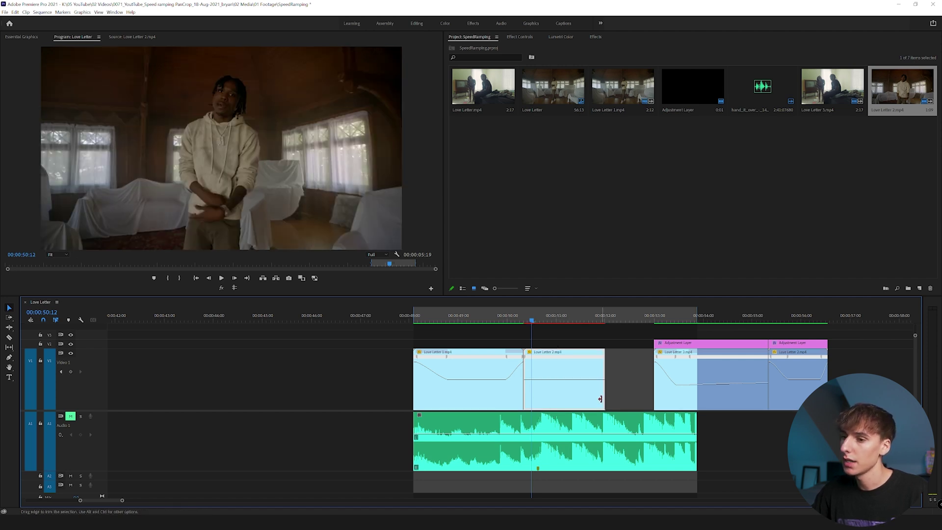
Trim the slowed second clip to about one second, join the third clip to it, and render and review the cuts.
drag(608, 395, 572, 395)
drag(675, 383, 619, 369)
key(Return)
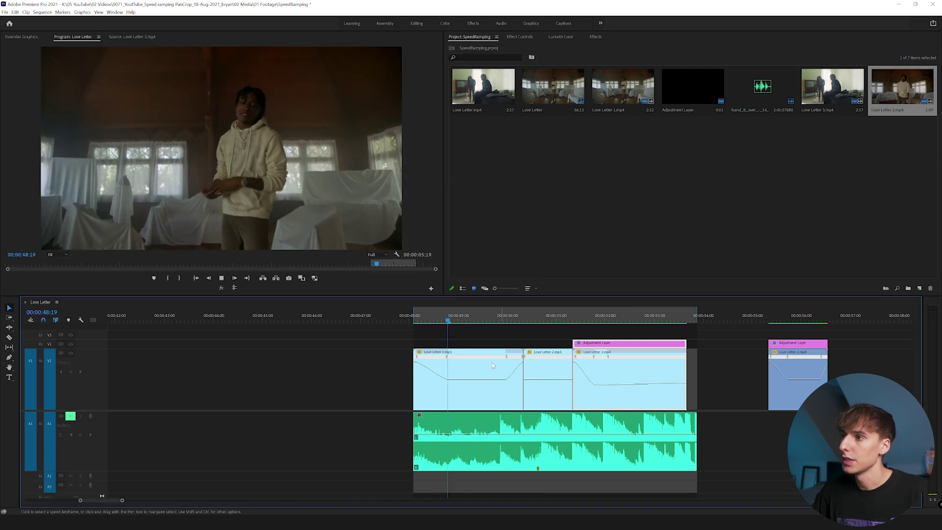
key(space)
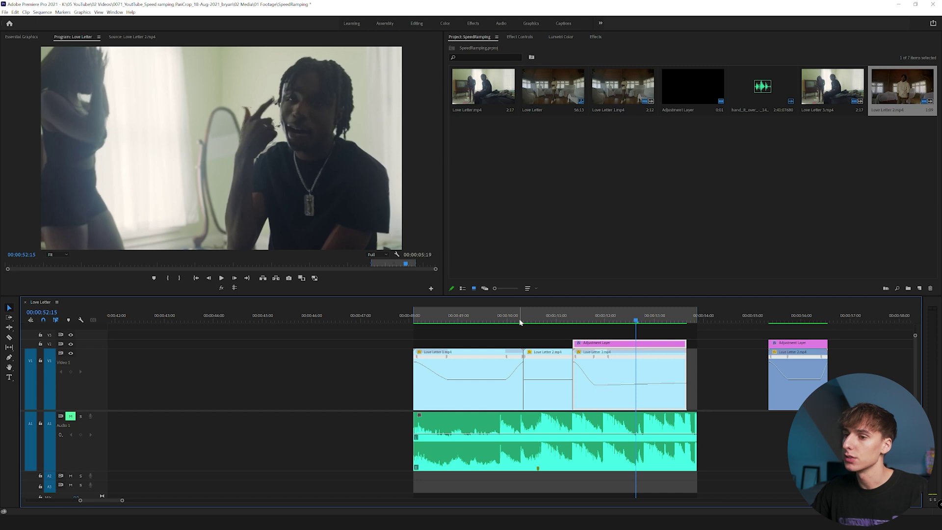
drag(521, 321, 552, 322)
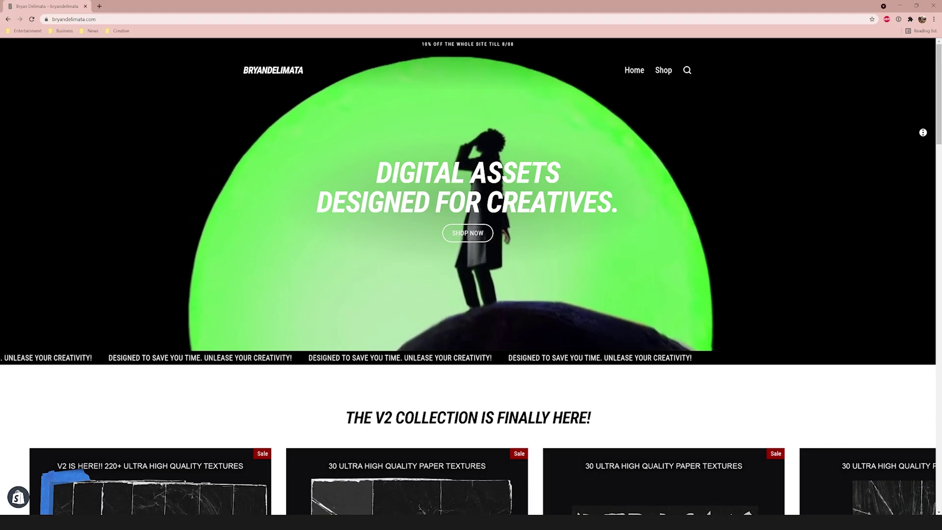
scroll(924, 155, down, 4)
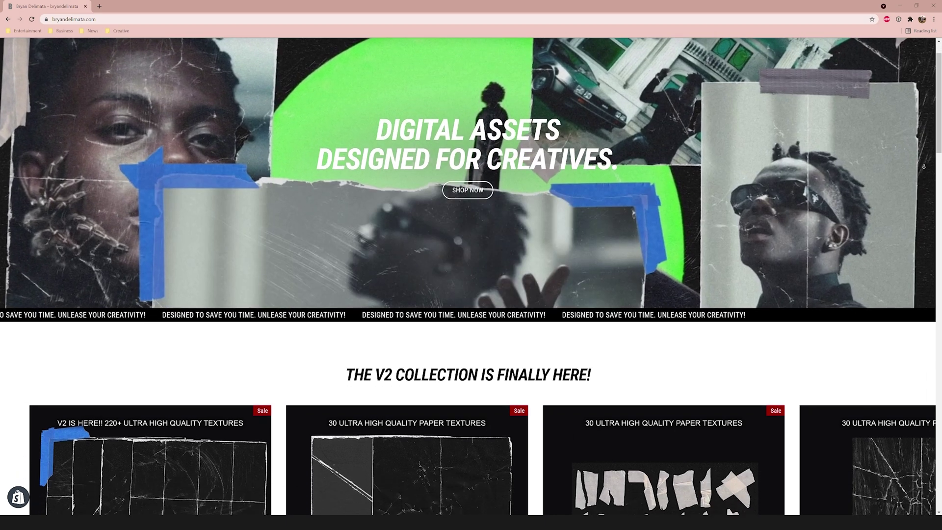
scroll(923, 166, down, 5)
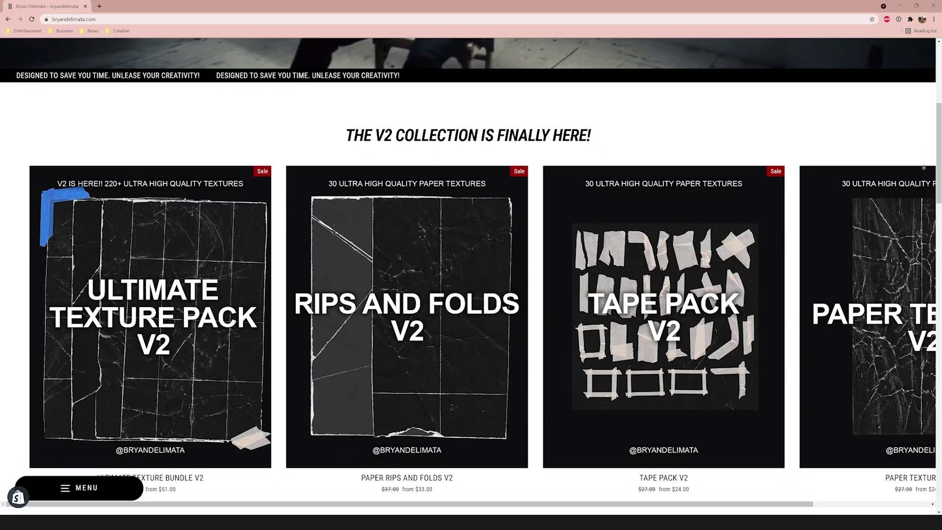